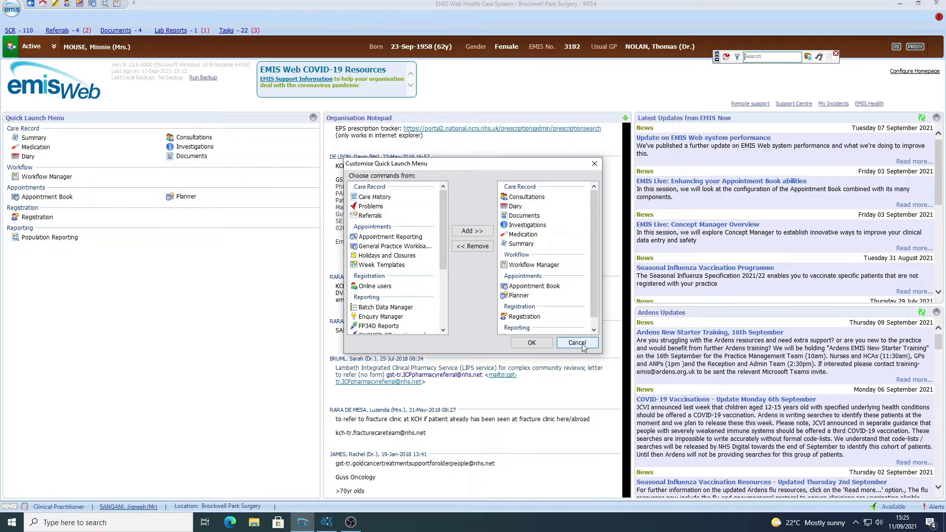
Cancel customising the quick launch menu and view the patient's care record summary, including its Cardiac and Diabetic views.
left_click(582, 345)
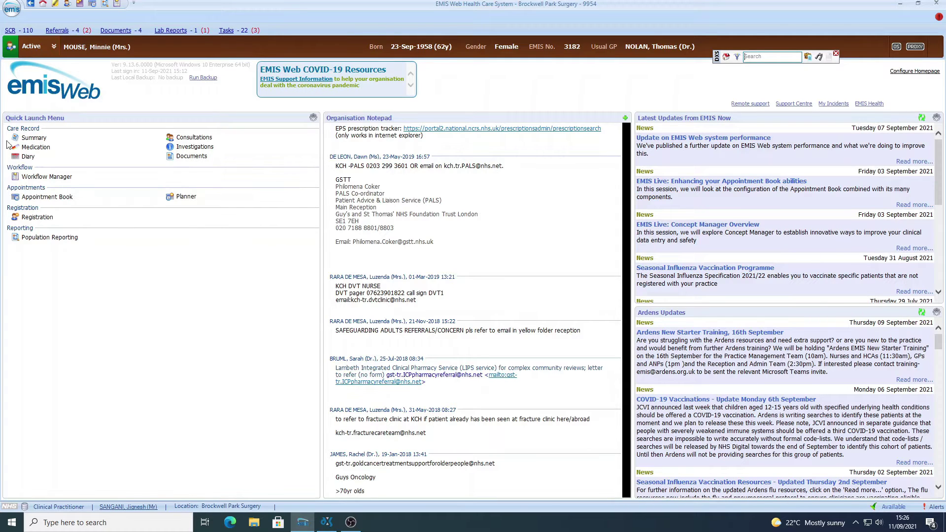
left_click(35, 139)
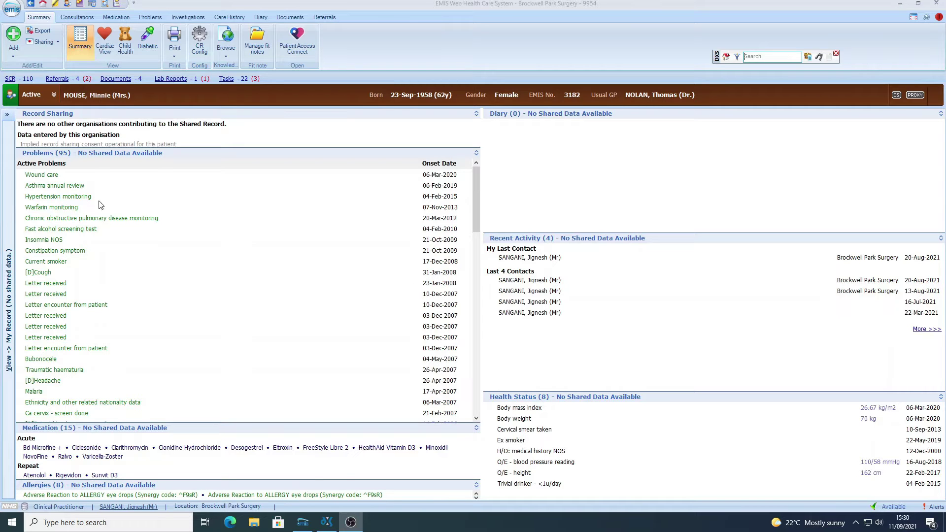
left_click(107, 51)
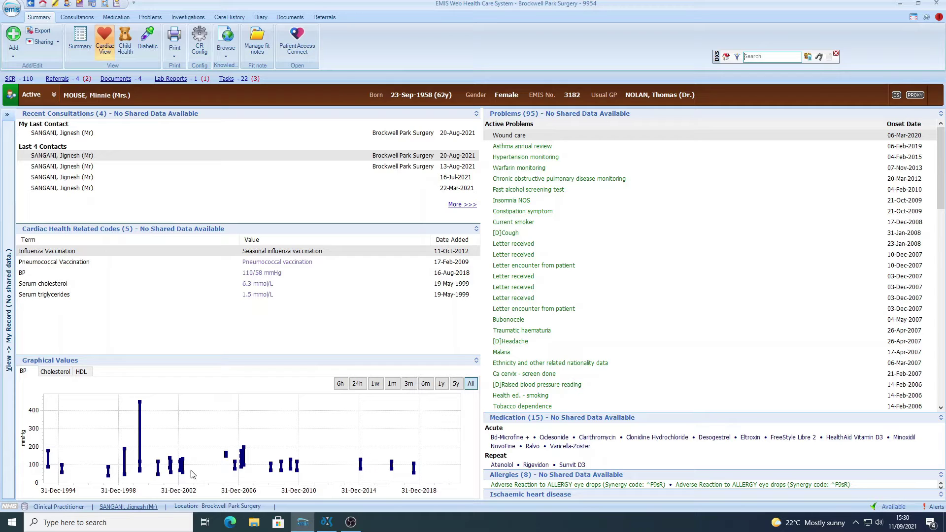
left_click(147, 48)
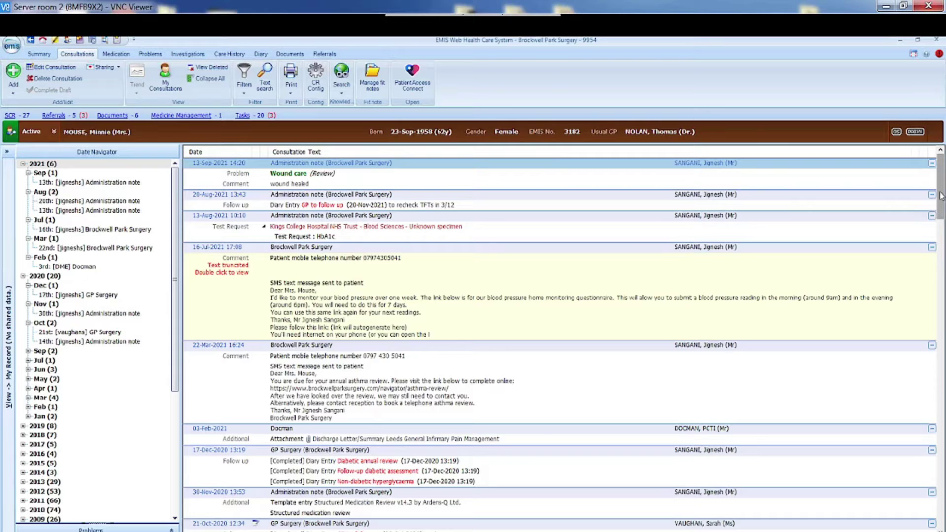
Read the full text of the truncated 16-Jul-2021 consultation entry and close its details.
left_click_drag(940, 196, 939, 104)
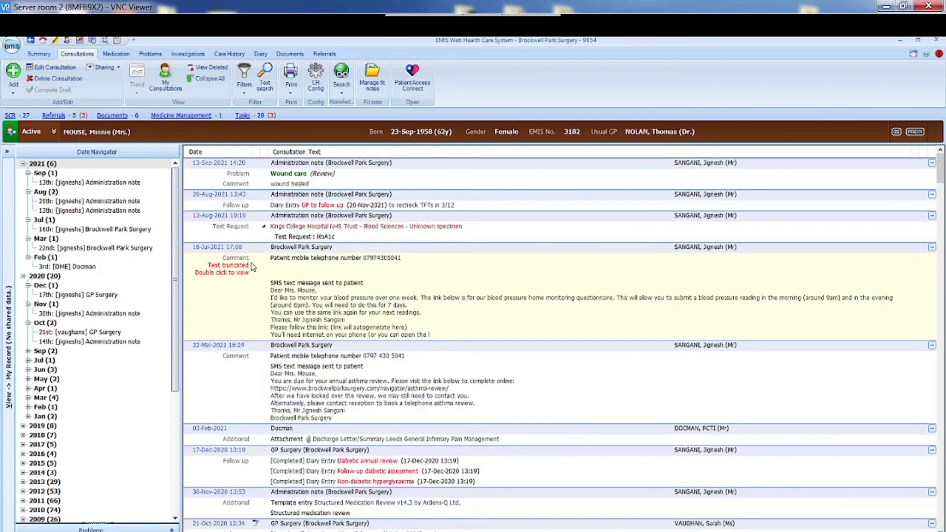
double_click(394, 291)
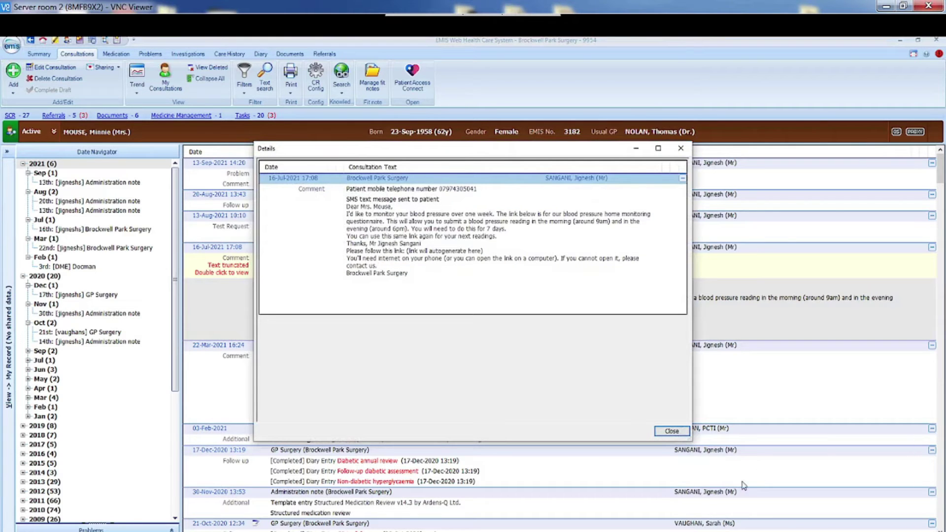
left_click(666, 433)
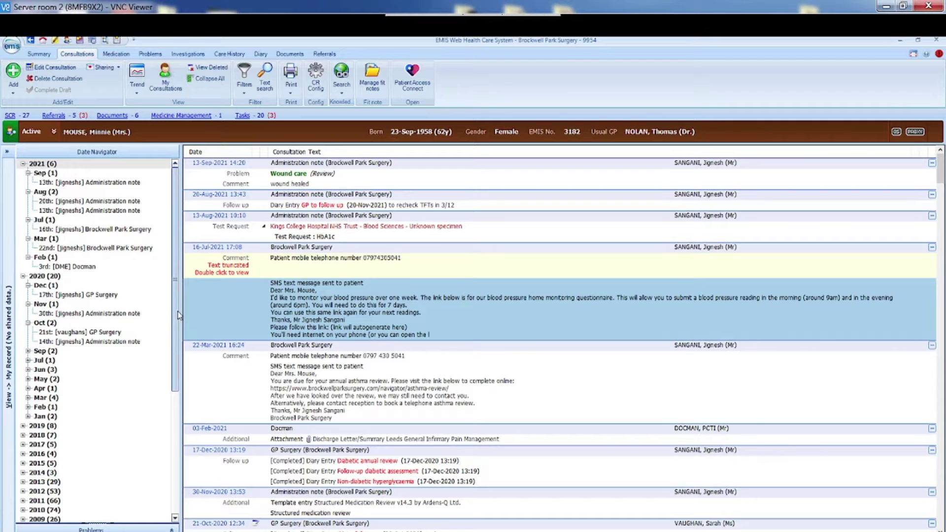
Use the Date Navigator to find the May 2016 consultation and view the entries around it.
left_click_drag(176, 318, 175, 379)
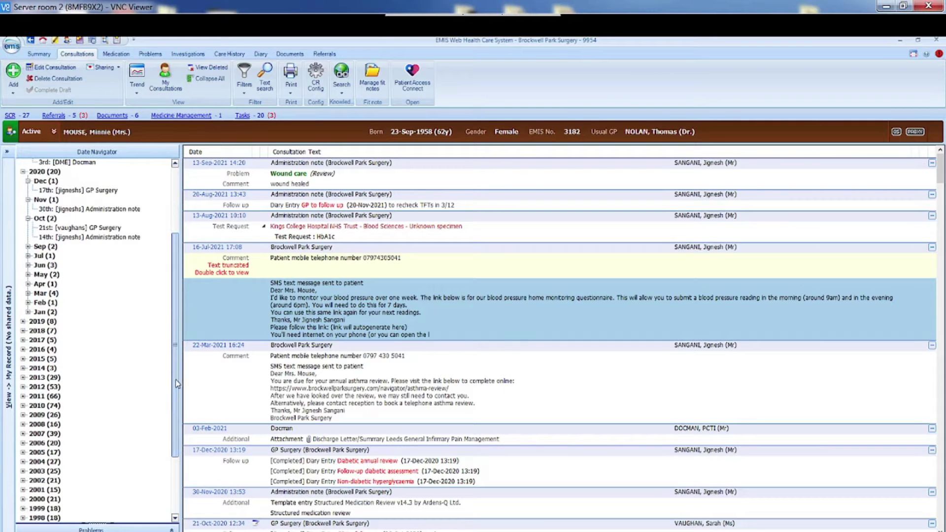
left_click(39, 353)
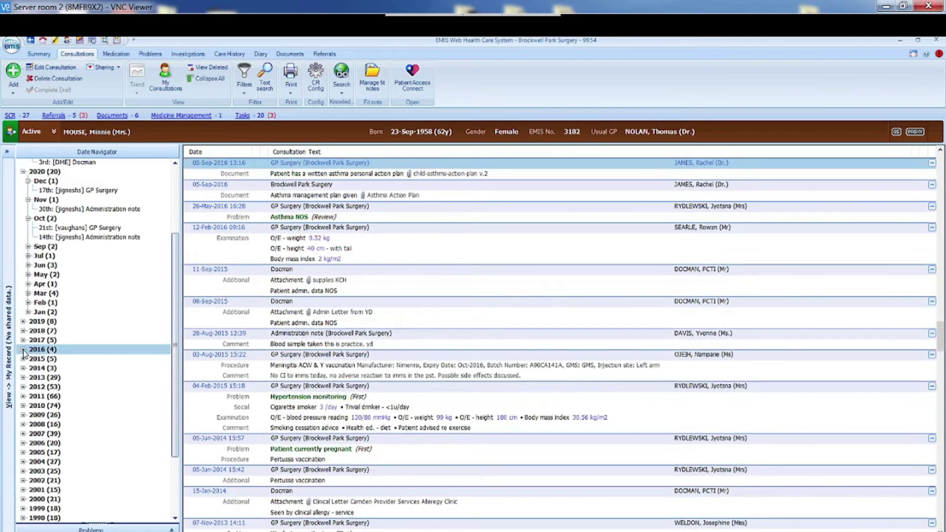
left_click(23, 350)
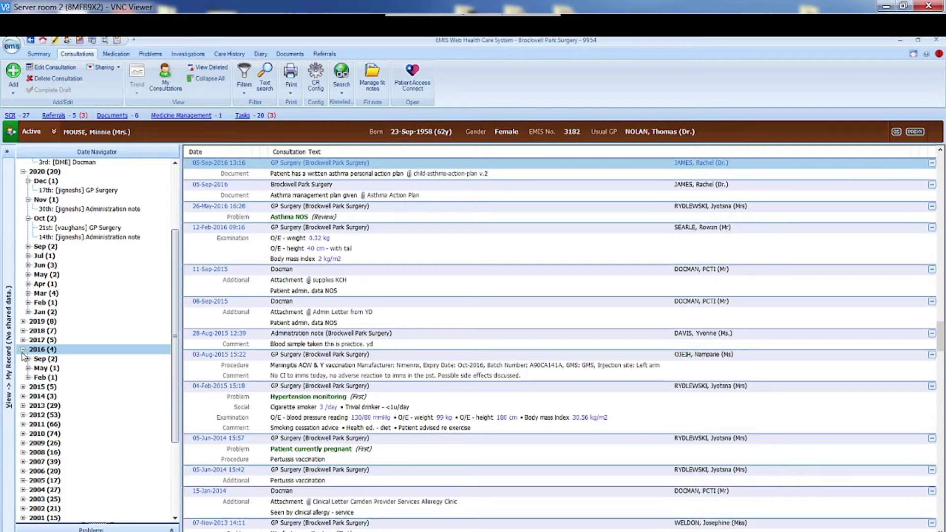
left_click(42, 369)
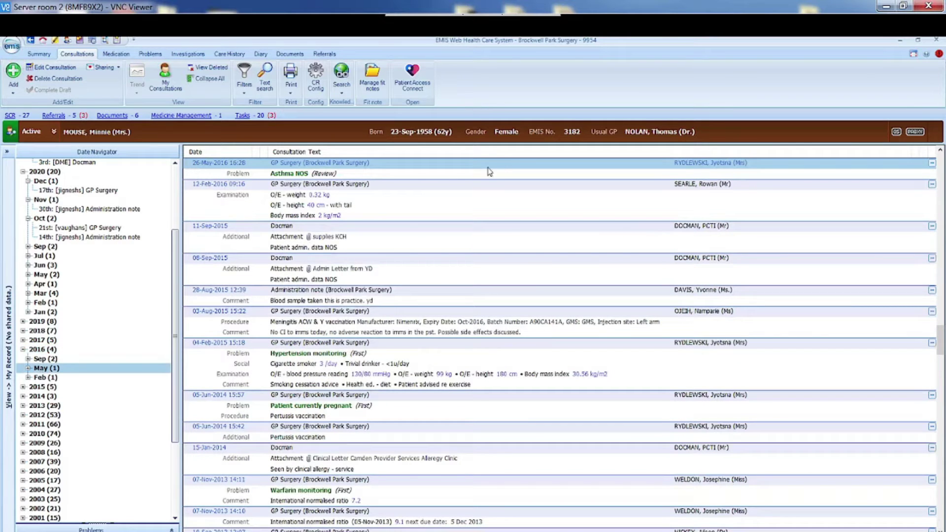
left_click(941, 150)
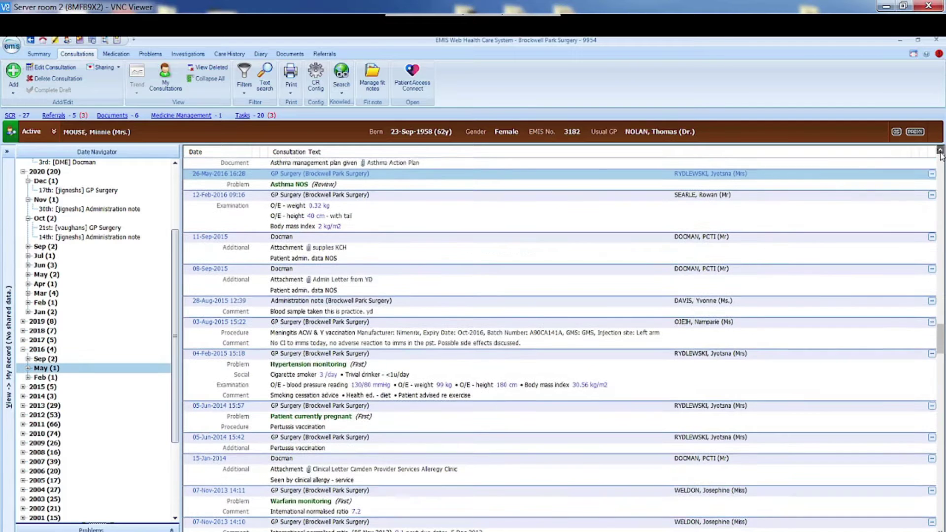
left_click(940, 149)
left_click(940, 150)
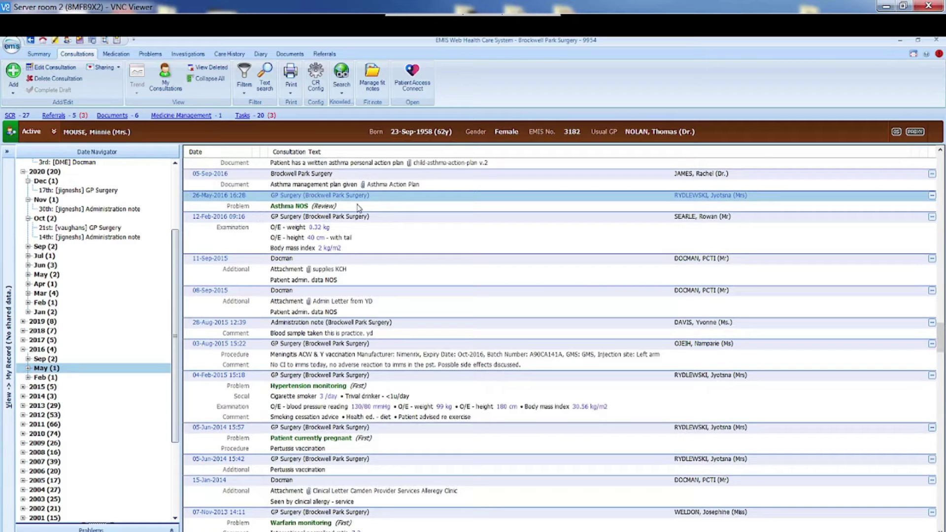
Expand the My Record view pane and review the record entries available to add, including the Referral, Document and Test Request options.
left_click(6, 412)
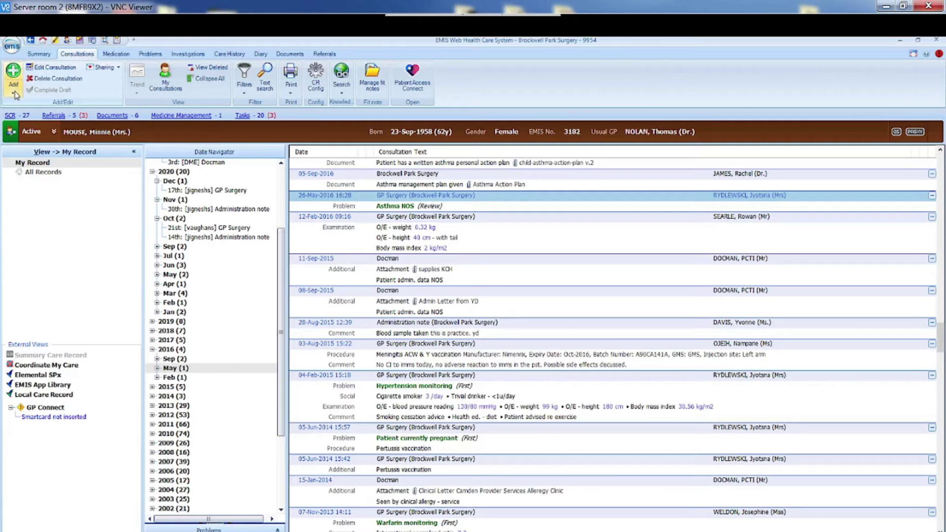
left_click(16, 94)
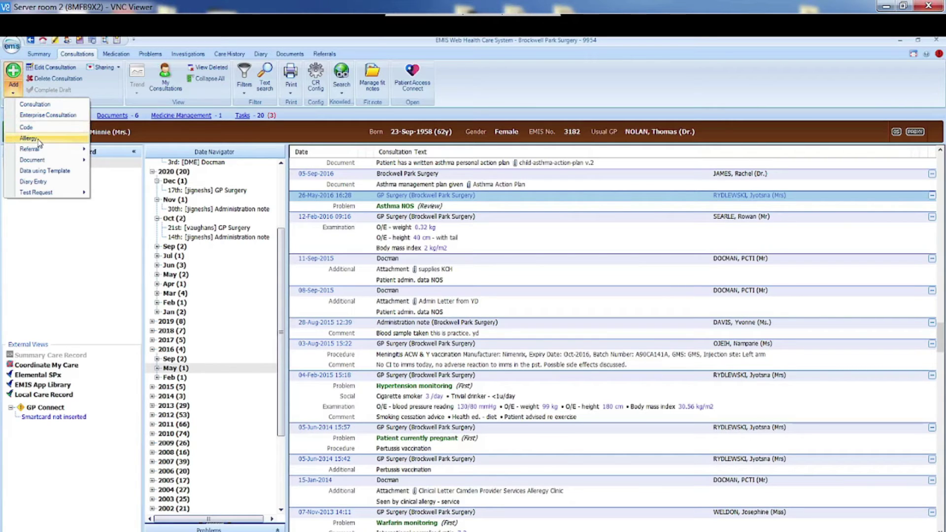
mouse_move(39, 151)
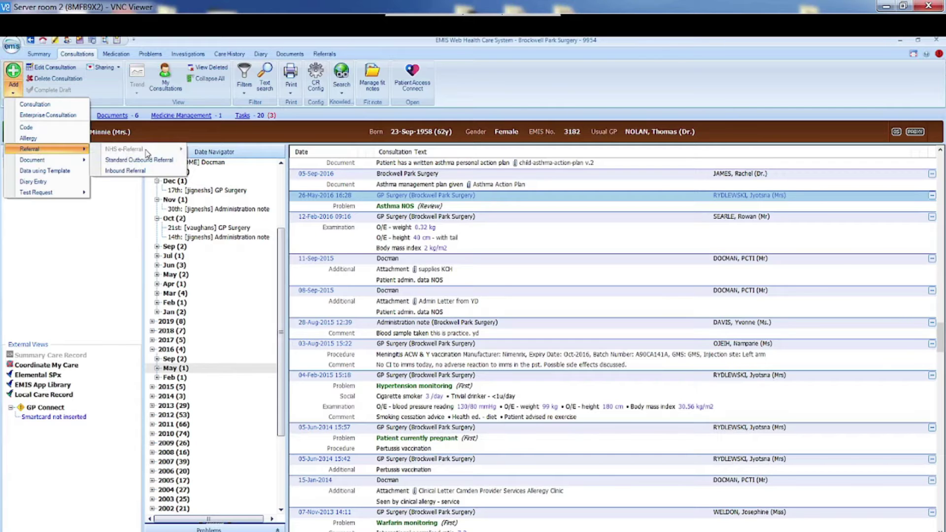
mouse_move(62, 162)
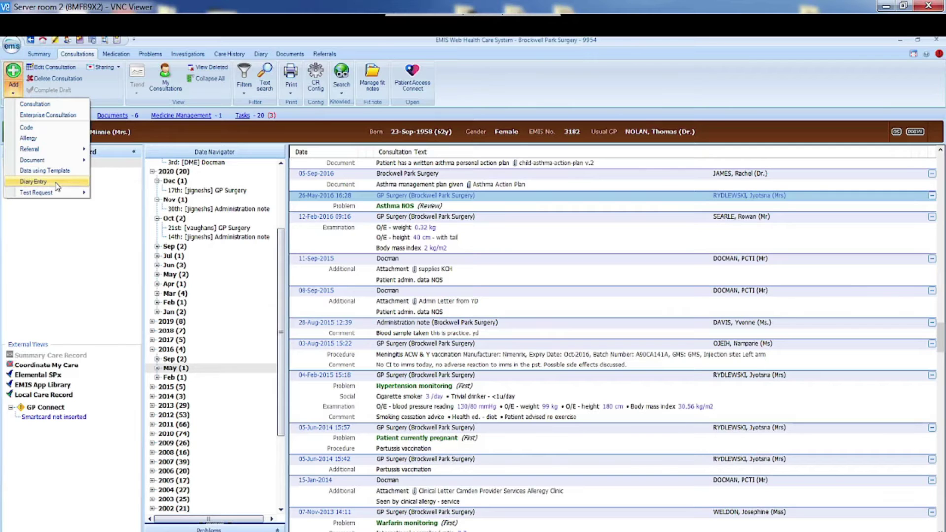
mouse_move(62, 196)
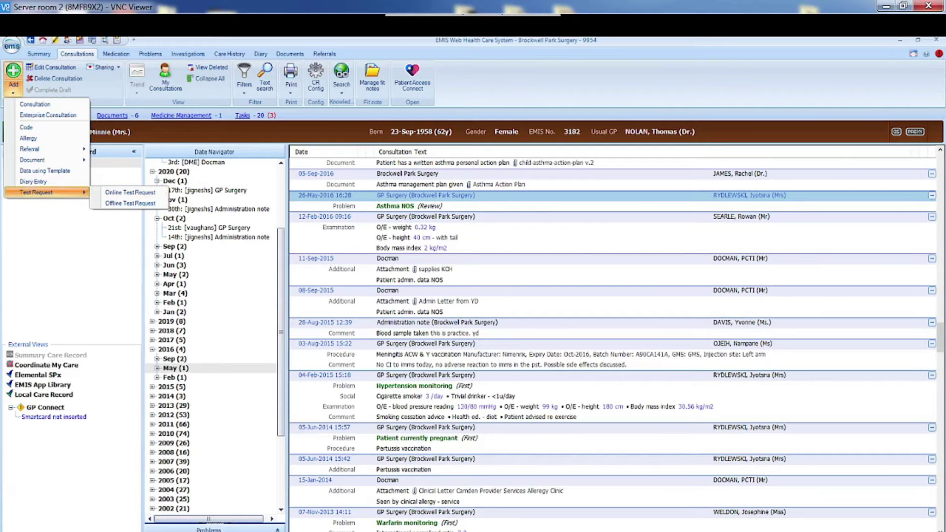
Review the actions available for the "wound healed" comment in the 13-Sep-2021 consultation without choosing one.
left_click_drag(942, 330, 944, 134)
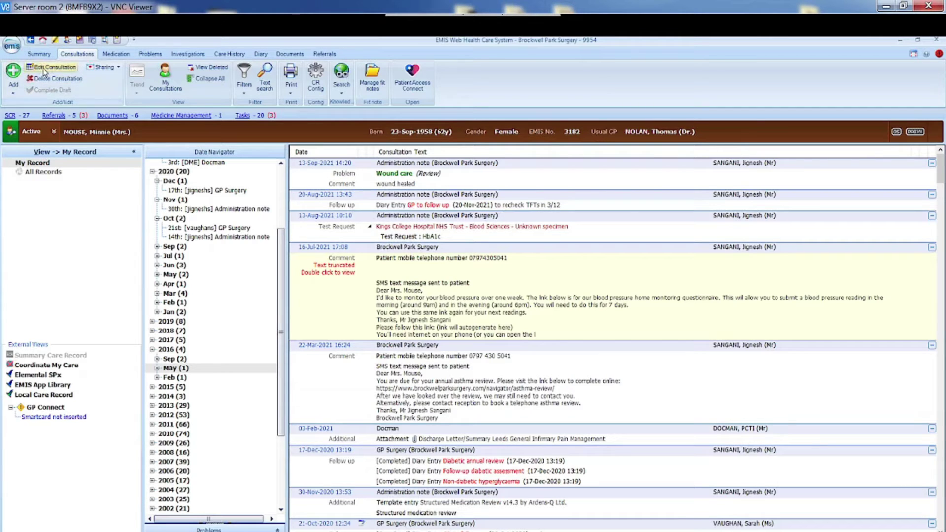
left_click(443, 181)
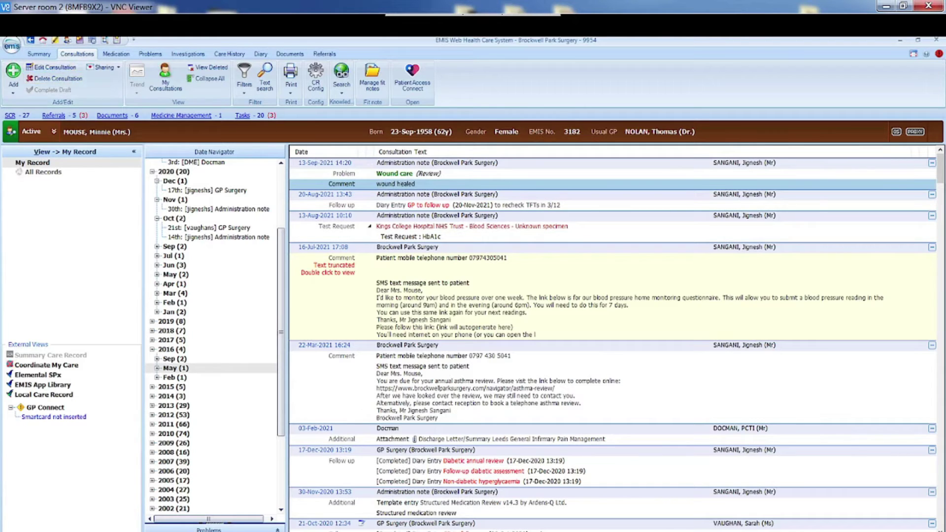
right_click(414, 185)
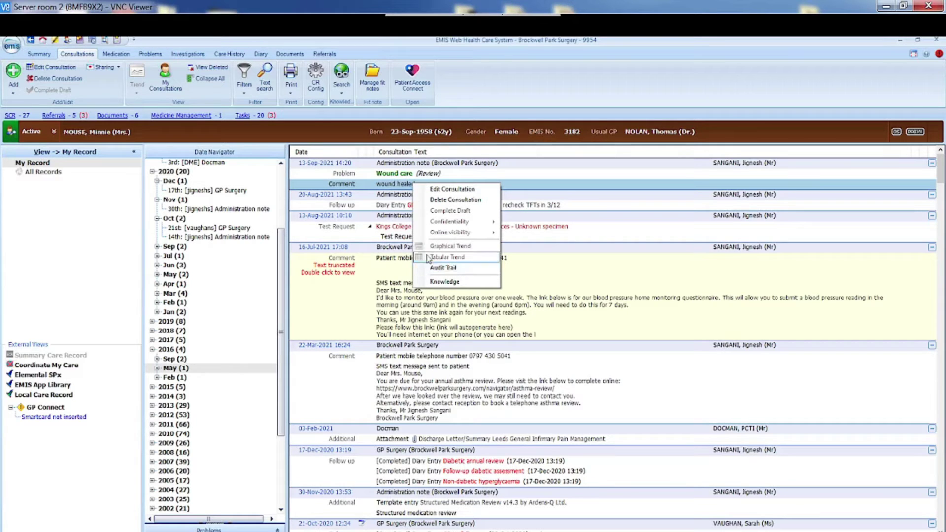
left_click(108, 93)
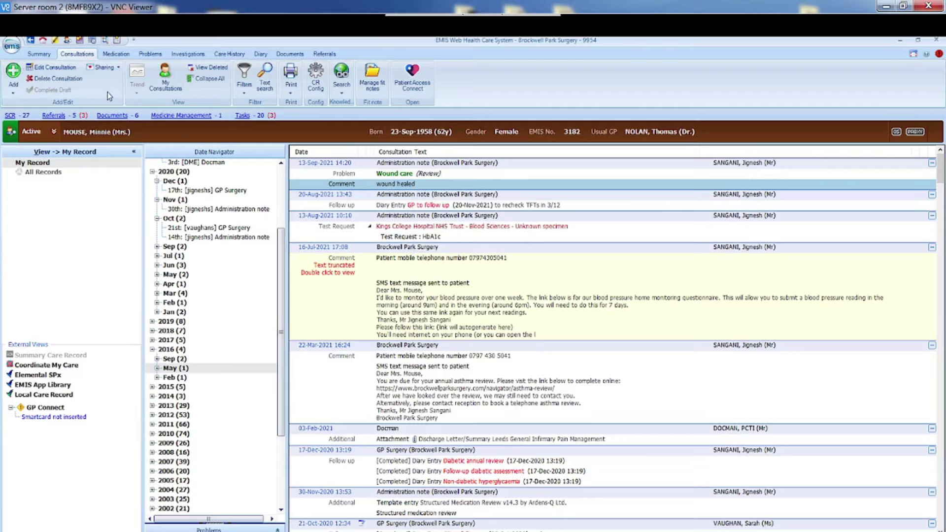
Turn on text search and temporarily restrict the consultation list to My Consultations.
left_click(168, 89)
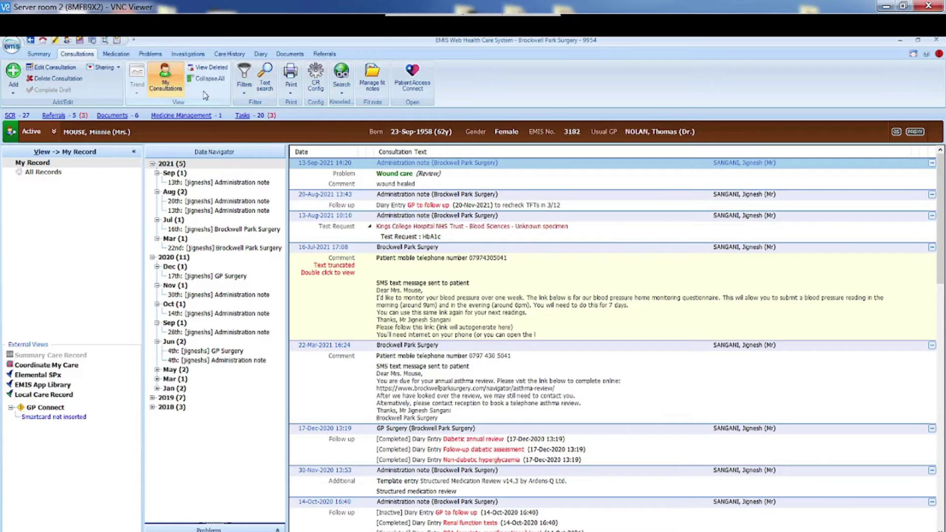
left_click(268, 88)
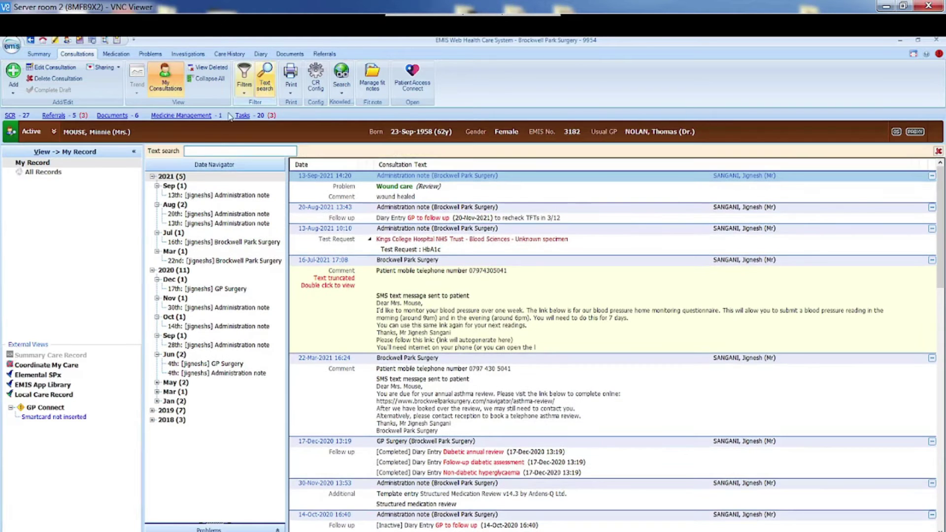
left_click(166, 79)
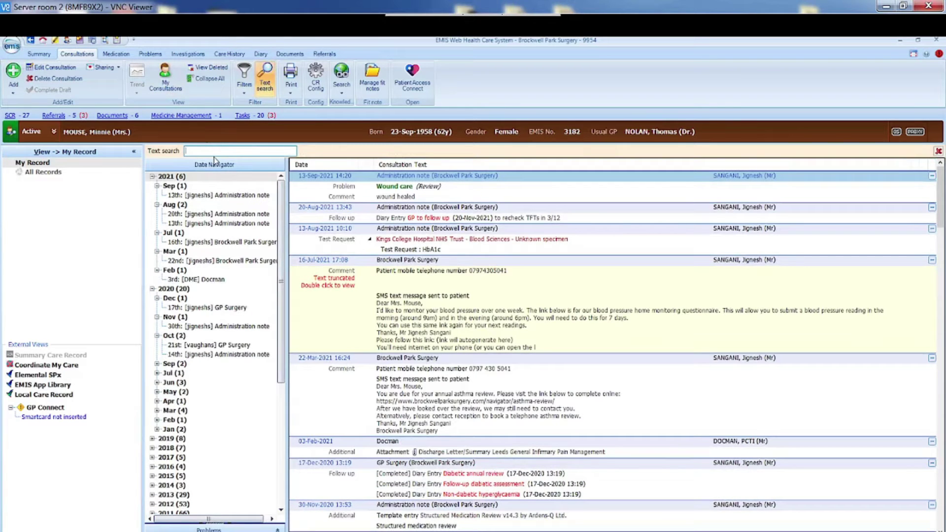
Search the consultations for "asthma" and clear the search text.
type("asthma")
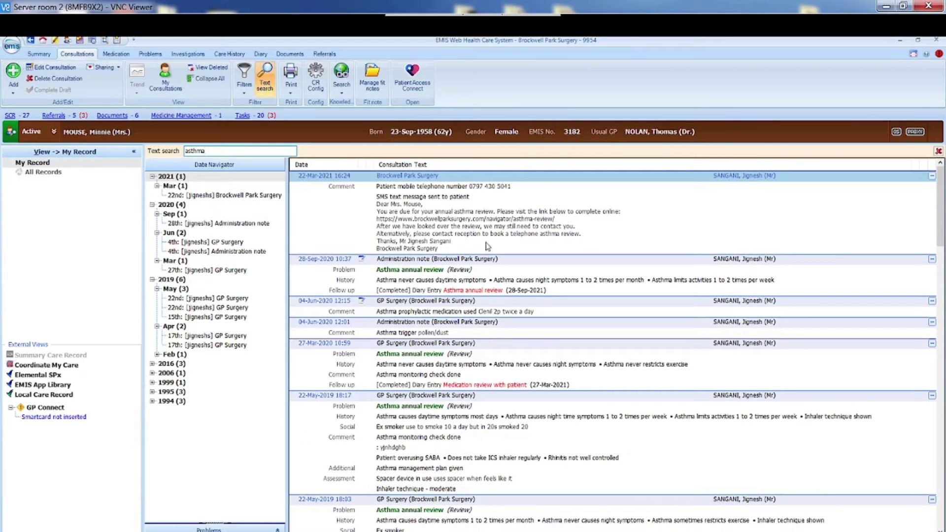
mouse_move(941, 242)
left_mouse_down()
mouse_move(942, 285)
mouse_move(942, 242)
left_mouse_up()
left_click_drag(216, 150, 176, 163)
key("BackSpace")
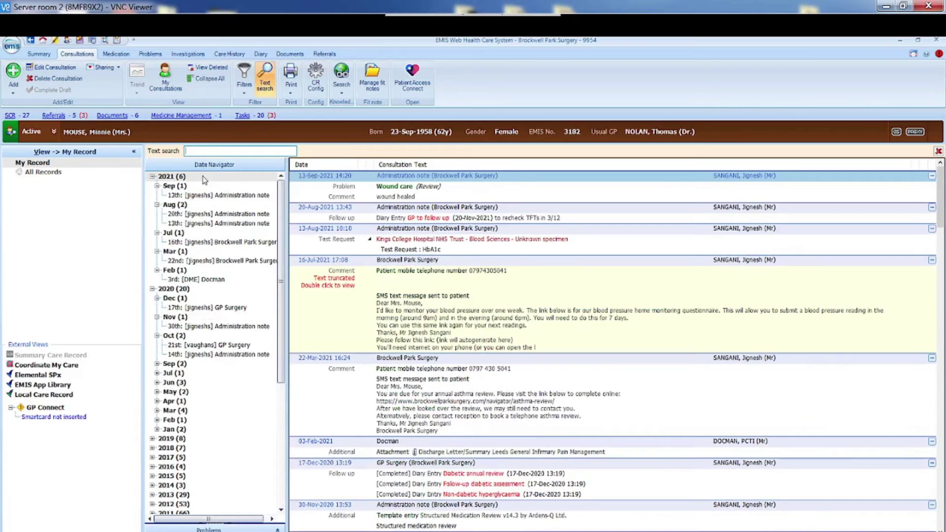
Apply the saved asthma filter to the consultations, review the filtered entries and remove the filter.
left_click(244, 94)
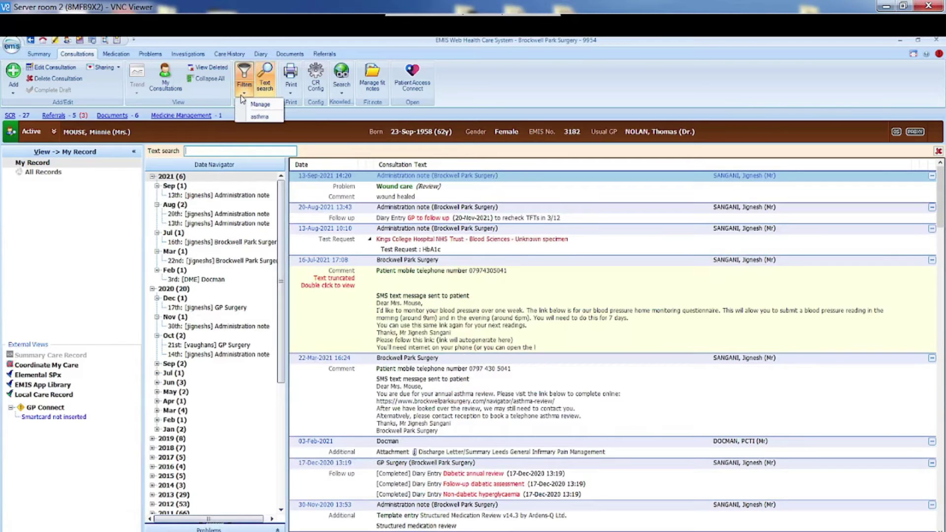
left_click(257, 117)
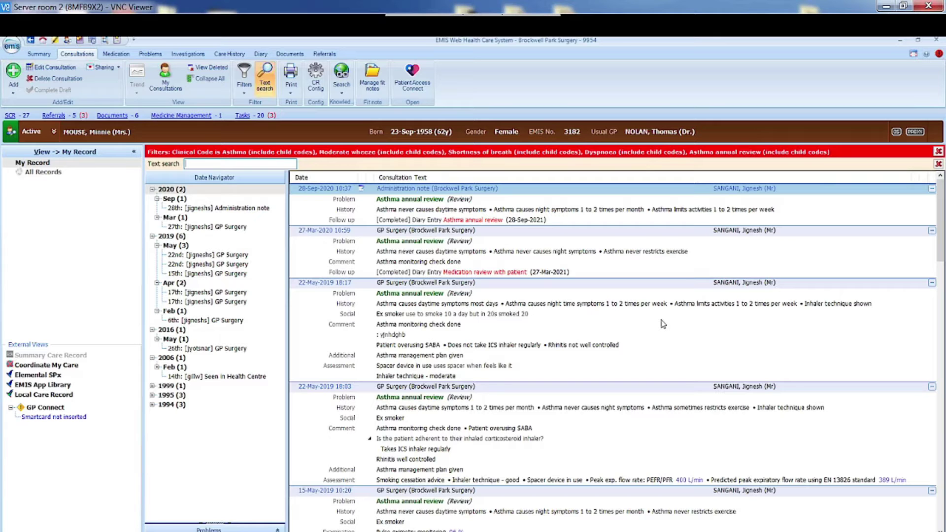
left_click(939, 152)
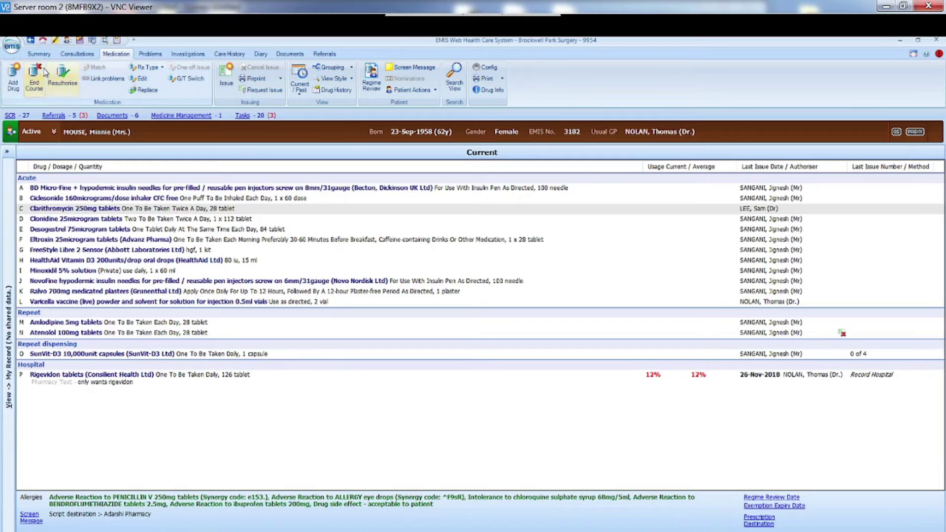
Inspect the Add a Drug form and the End Course dialog for Clarithromycin 250mg tablets, cancelling both.
left_click(13, 94)
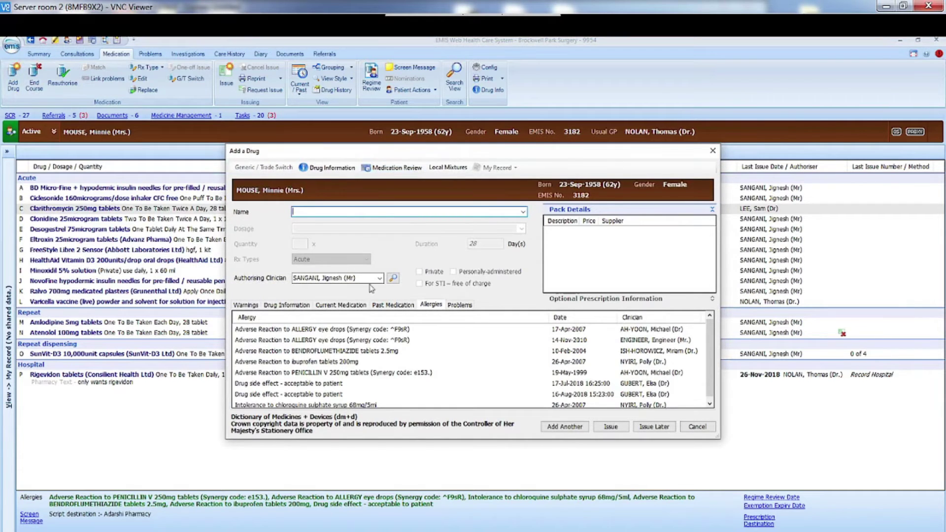
left_click(697, 427)
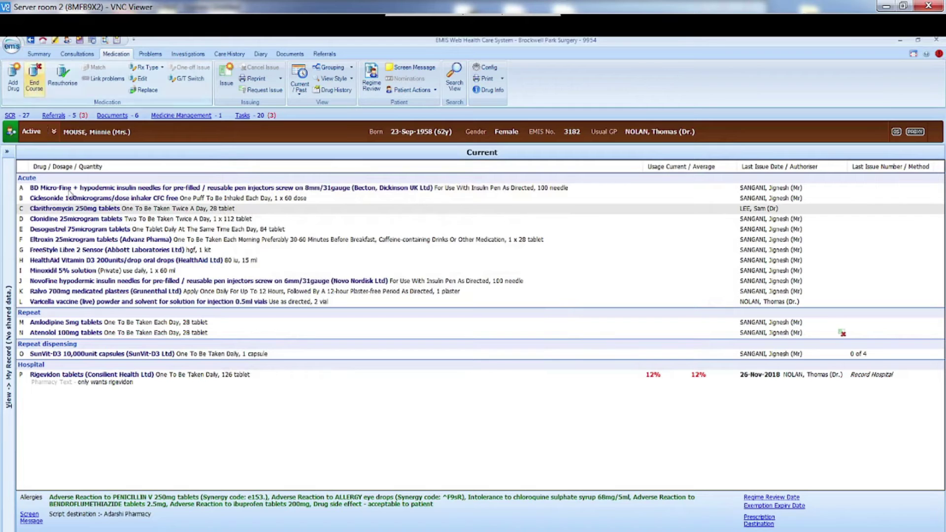
left_click(82, 209)
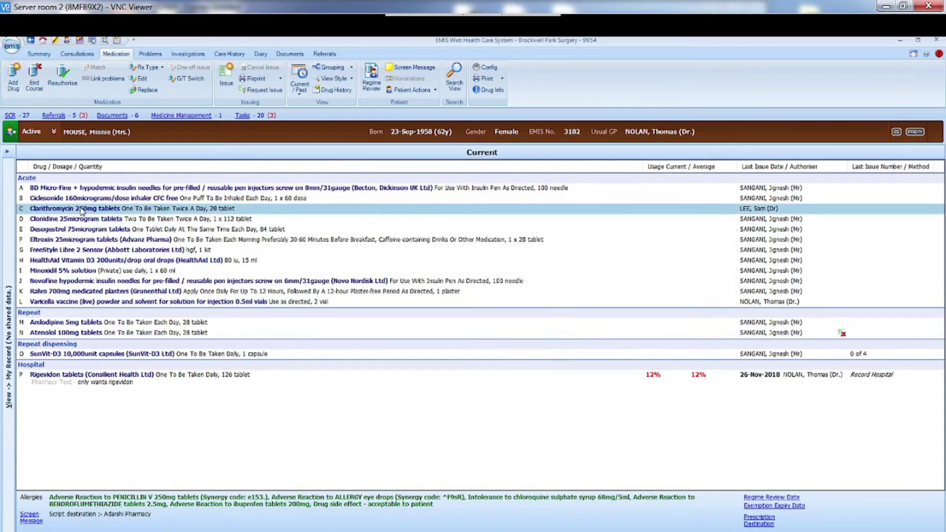
left_click(34, 85)
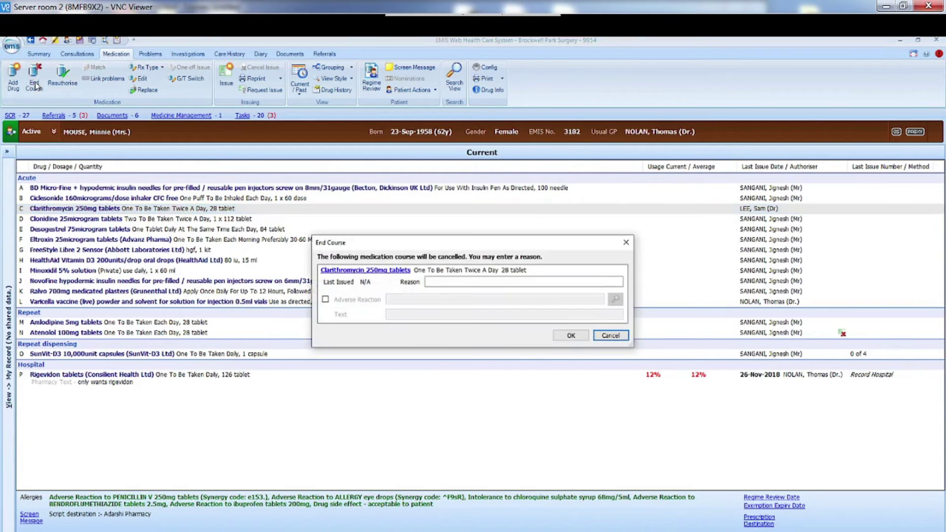
left_click(610, 336)
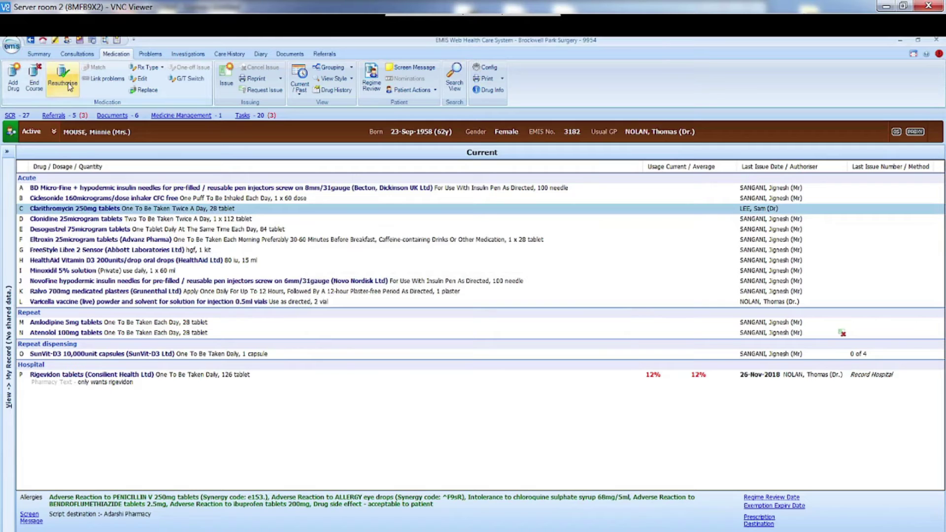
Review the prescription type options and the Edit a Drug form for the Ciclesonide 160micrograms/dose inhaler, closing the form without updating.
left_click(146, 230)
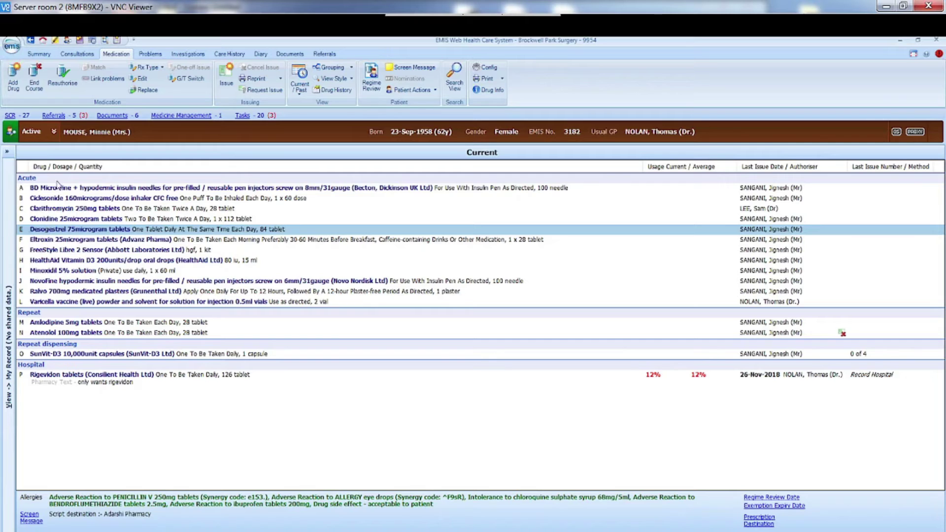
left_click(51, 200)
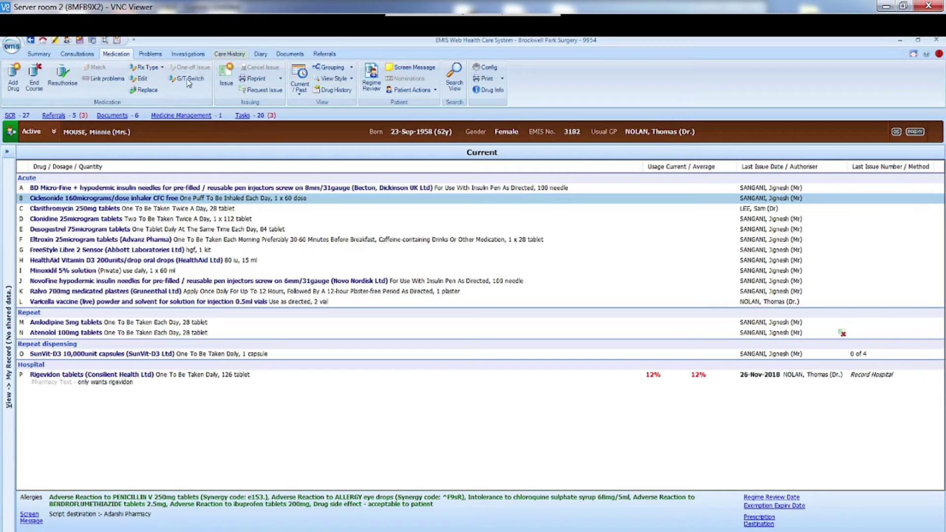
left_click(161, 70)
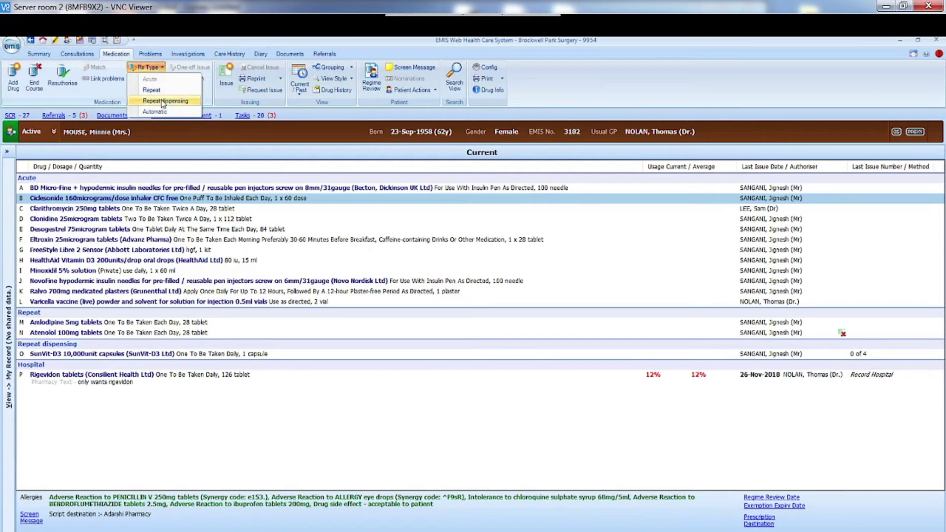
left_click(158, 70)
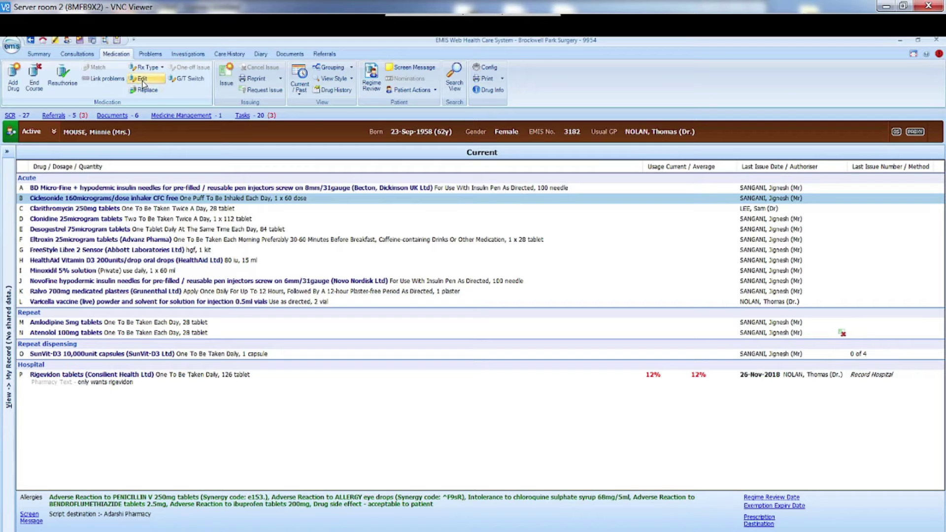
left_click(143, 82)
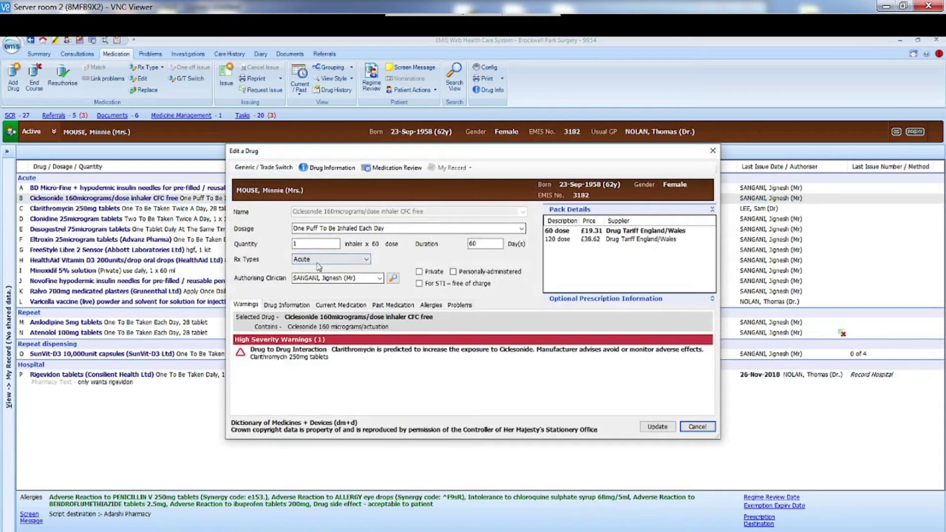
left_click(704, 428)
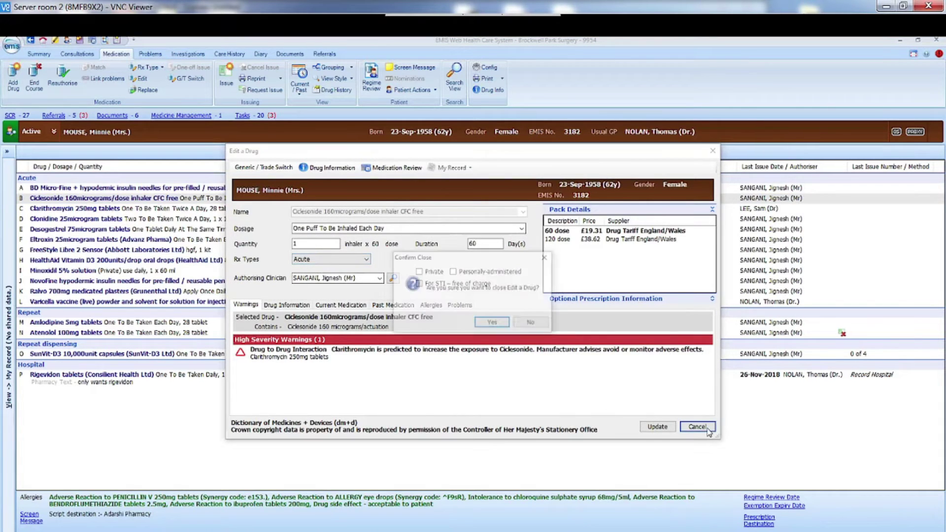
left_click(492, 323)
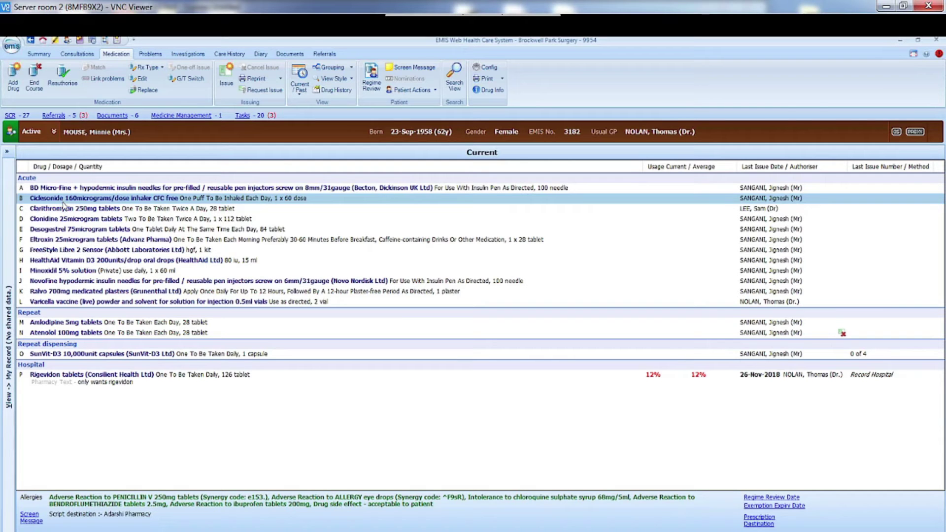
Inspect the Replace a Drug form and the Generic / Trade Switch dialog for the Ciclesonide inhaler, cancelling both.
left_click(156, 93)
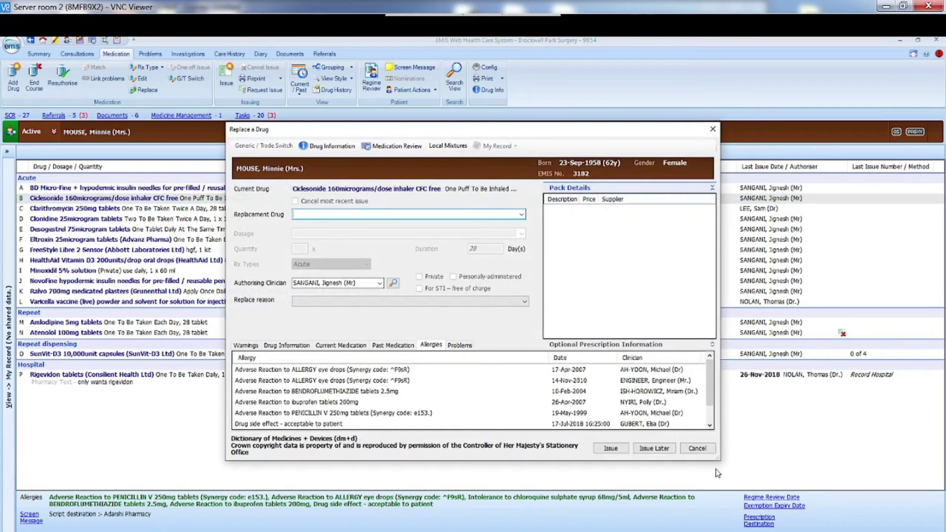
left_click(697, 449)
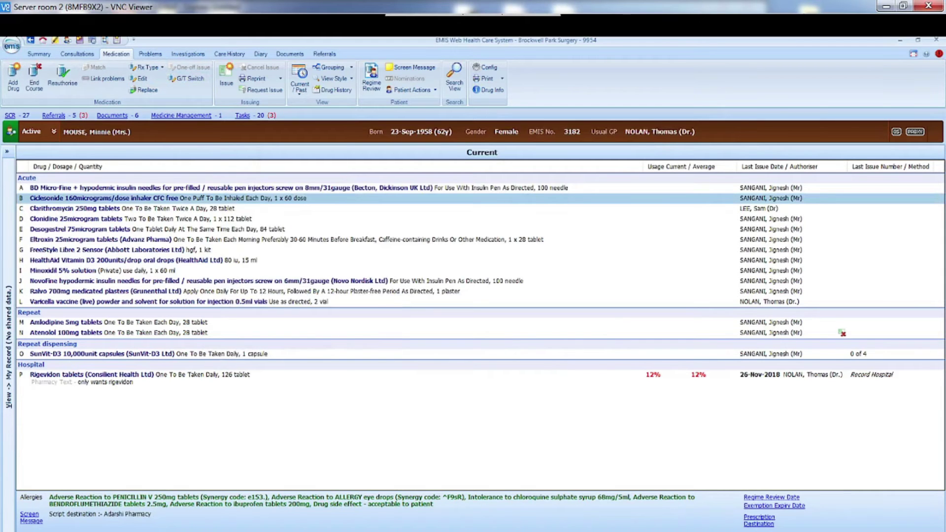
left_click(186, 78)
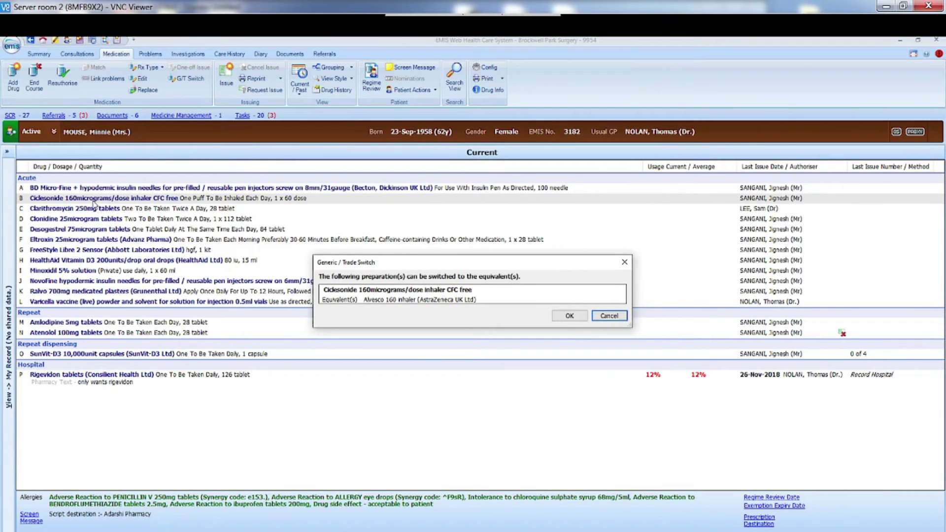
left_click(616, 317)
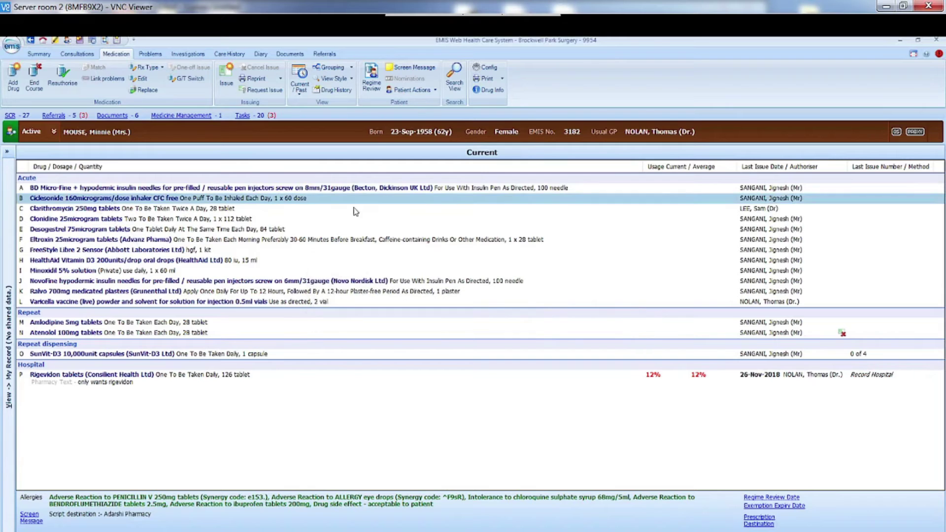
Inspect the Issue, Reprint and Request Issue functions for the Ciclesonide inhaler, cancelling without issuing or requesting anything.
left_click(226, 91)
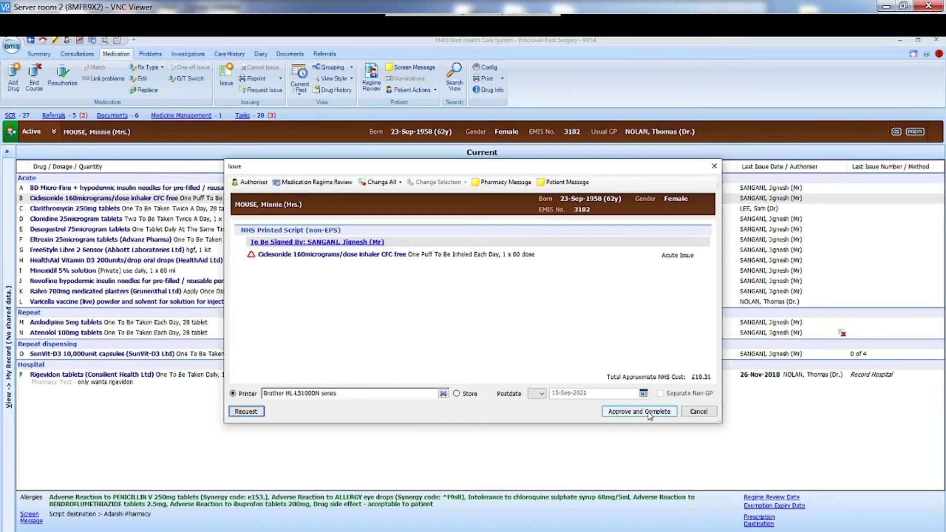
left_click(714, 416)
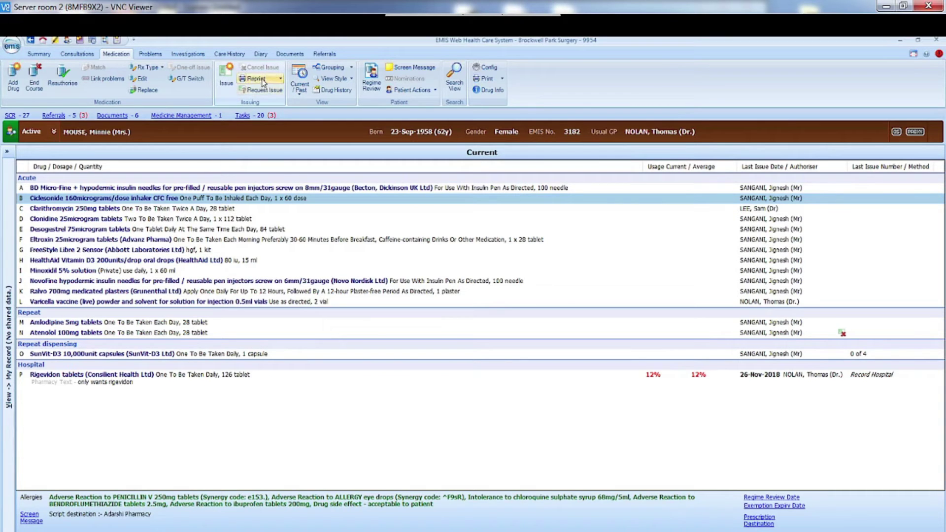
left_click(263, 80)
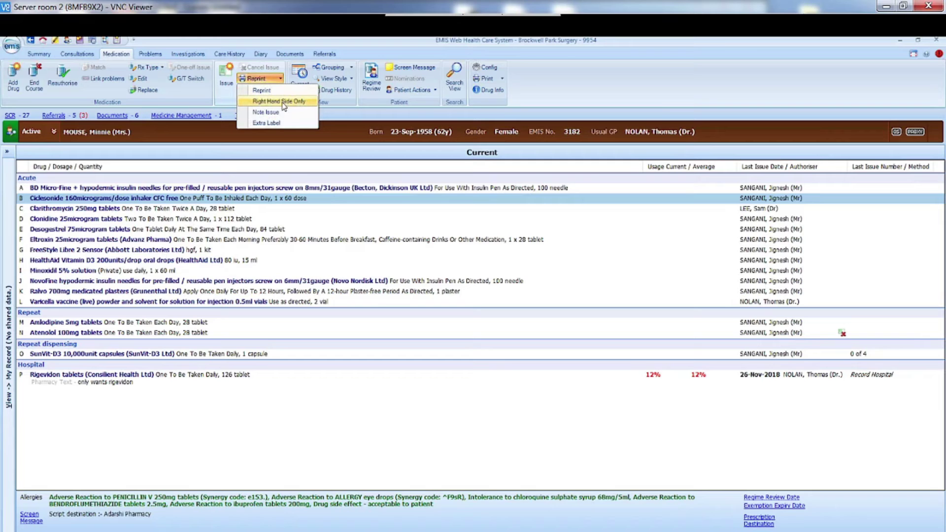
left_click(247, 79)
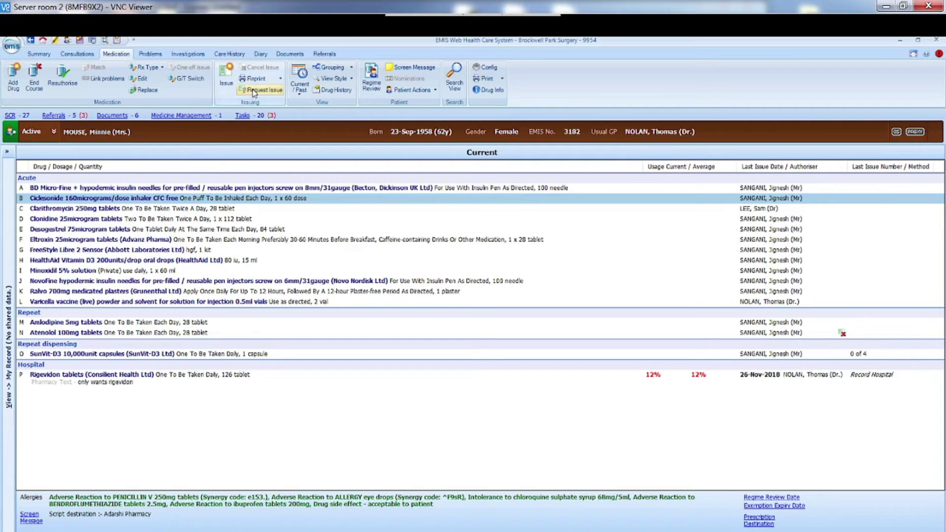
left_click(278, 93)
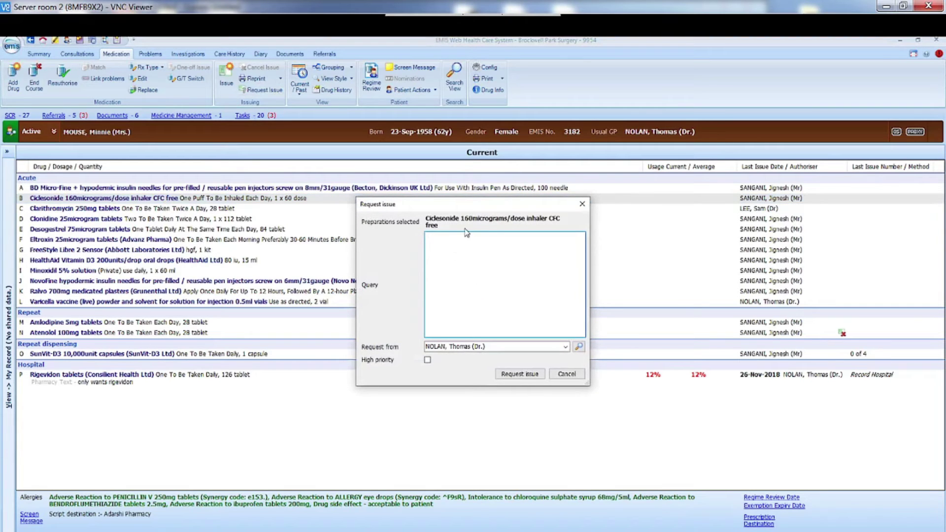
left_click(566, 375)
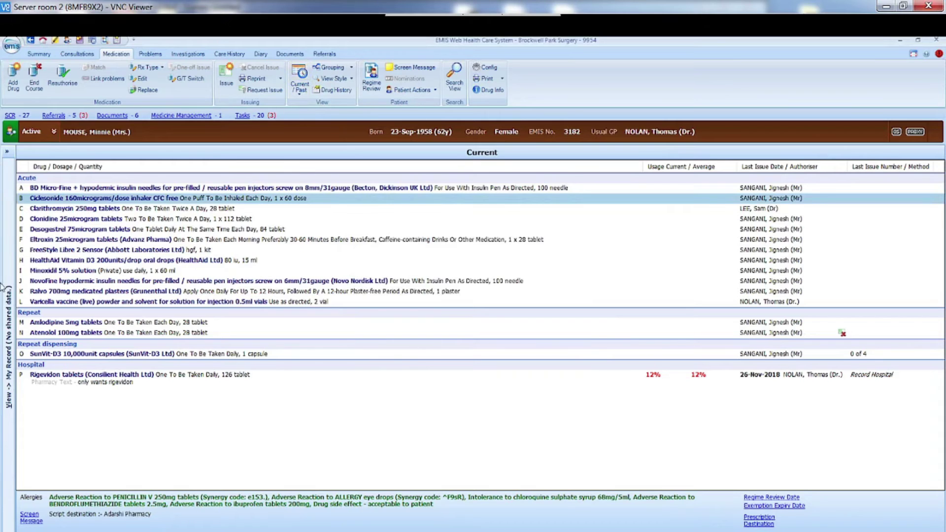
Show the patient's past drugs and set their grouping to No Grouping.
left_click(303, 95)
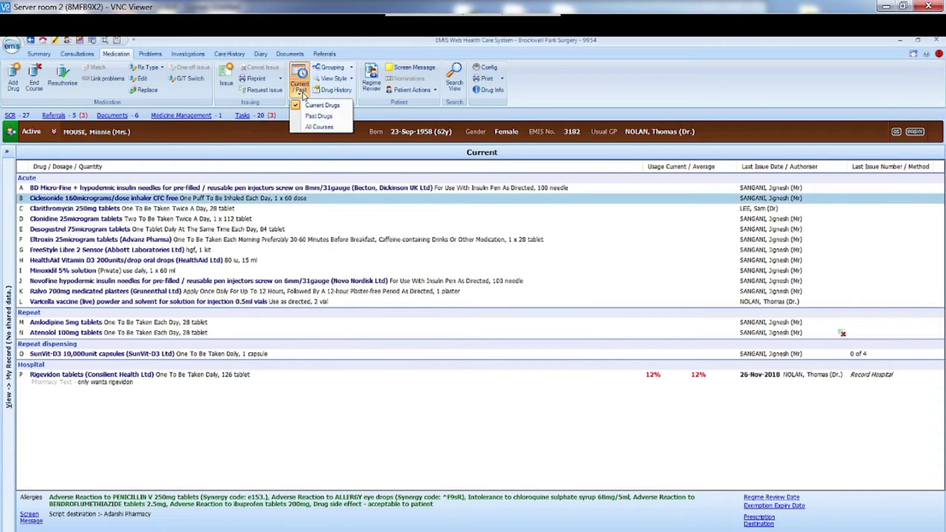
left_click(317, 117)
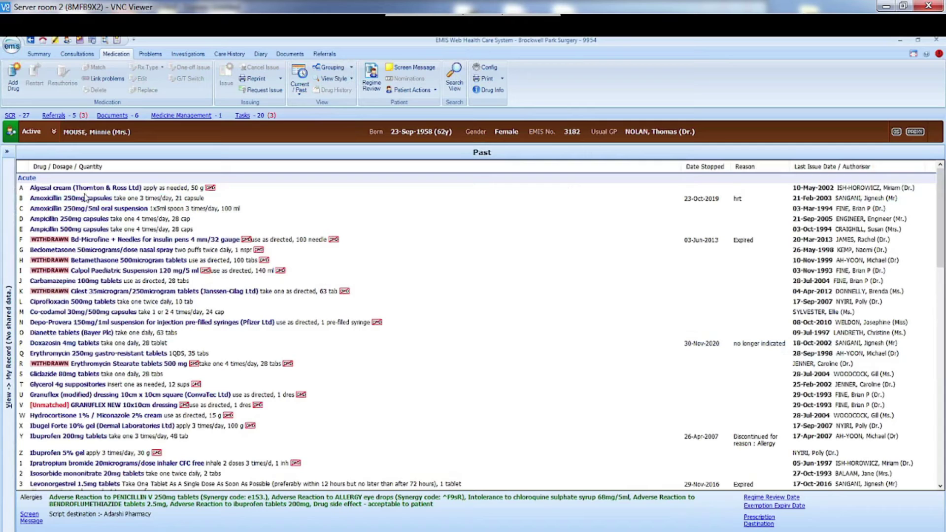
left_click(352, 69)
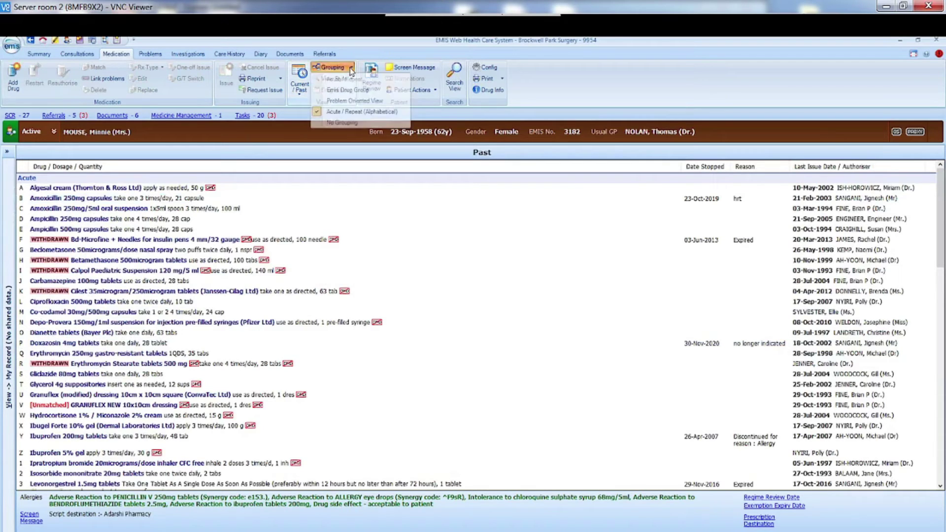
left_click(338, 121)
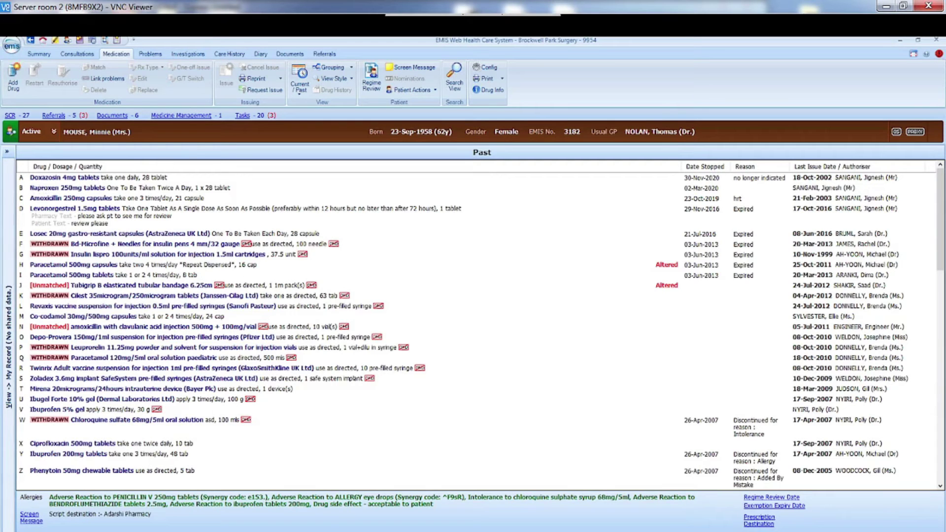
Return the medication list to Current Drugs and check the other available course views.
left_click(300, 88)
left_click(316, 105)
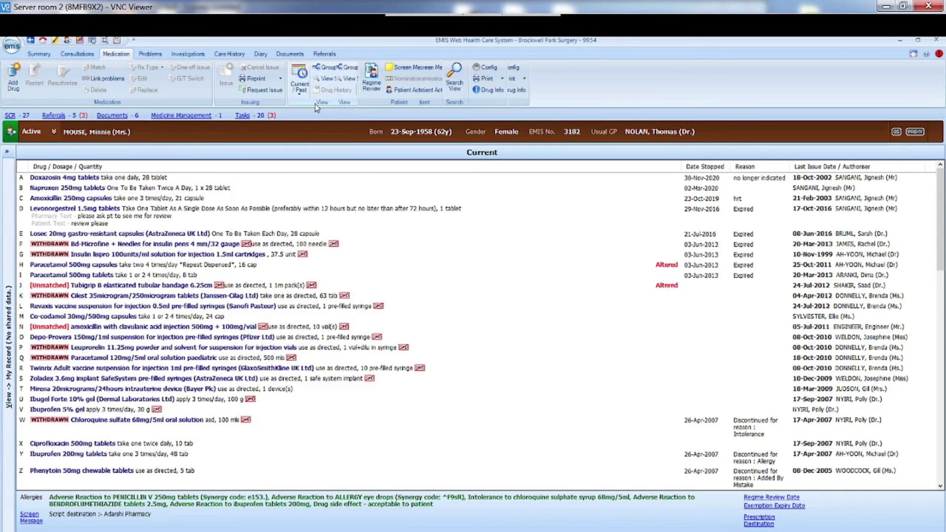
left_click(302, 92)
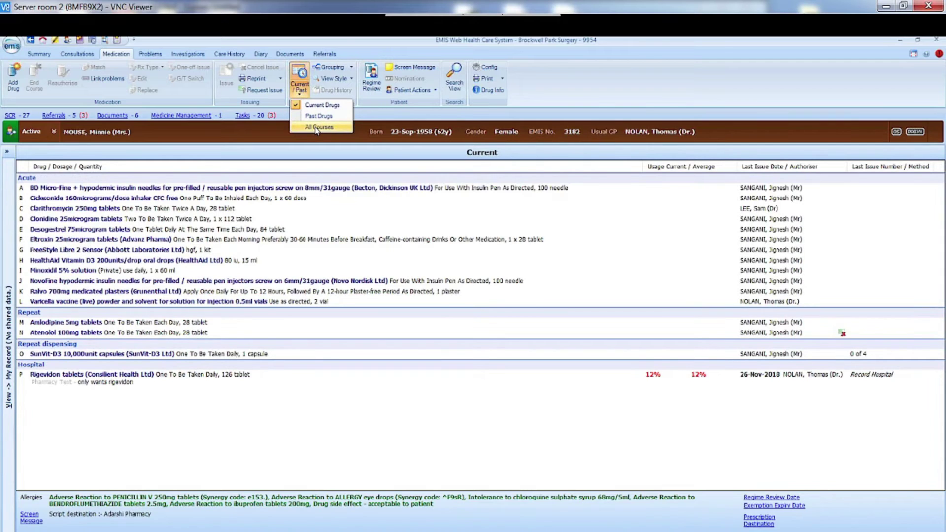
left_click(298, 94)
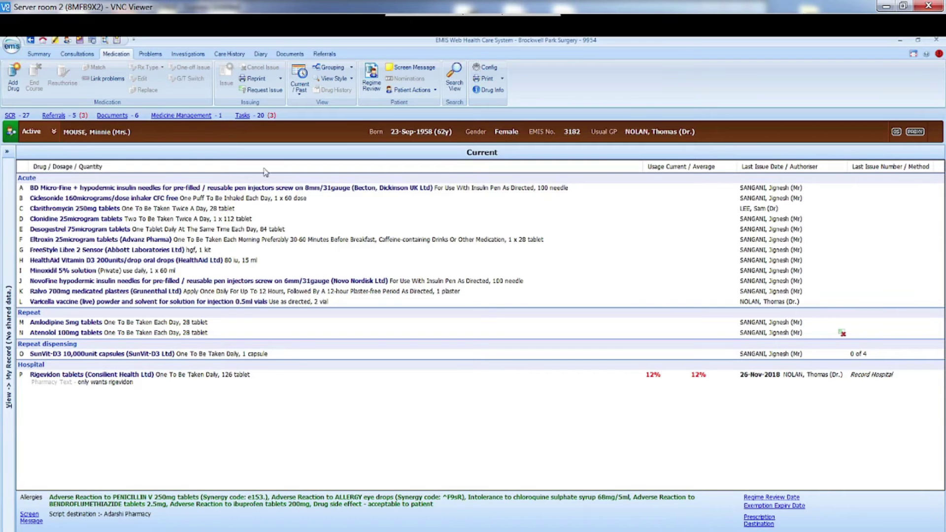
View the current drugs grouped by Emis Drug Group and by Problem Oriented View, selecting Atenolol 100mg tablets in the latter.
left_click(351, 68)
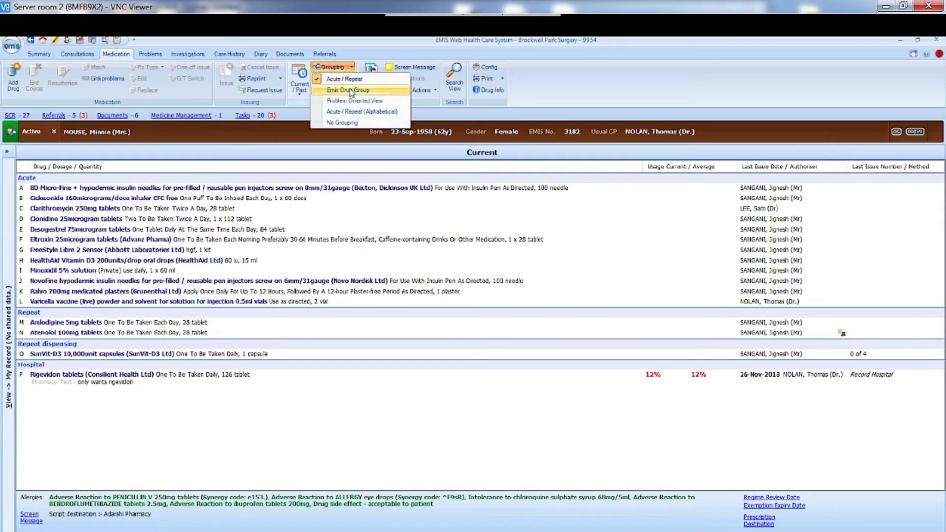
left_click(351, 90)
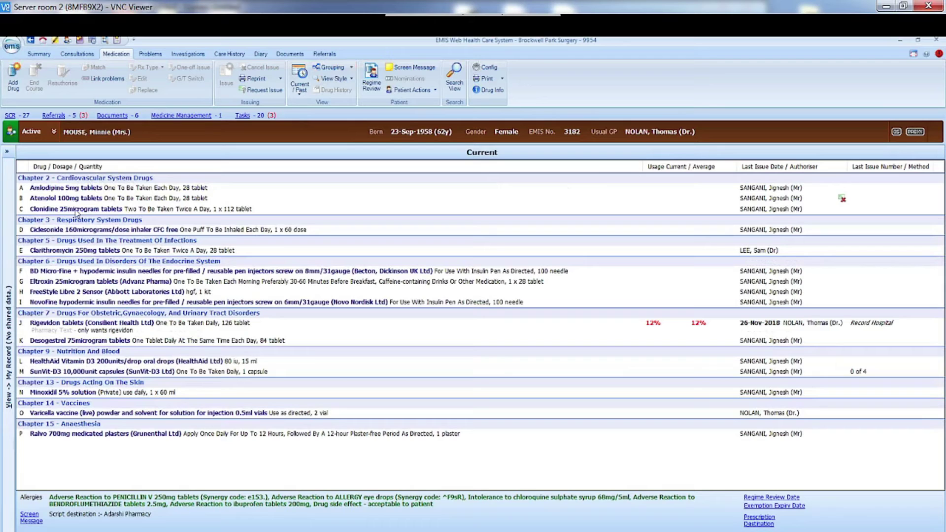
left_click(329, 68)
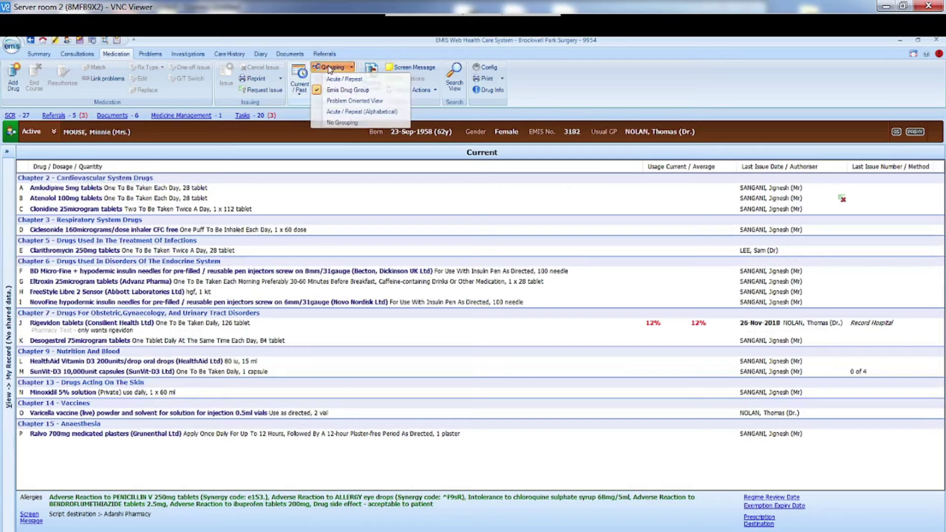
left_click(359, 102)
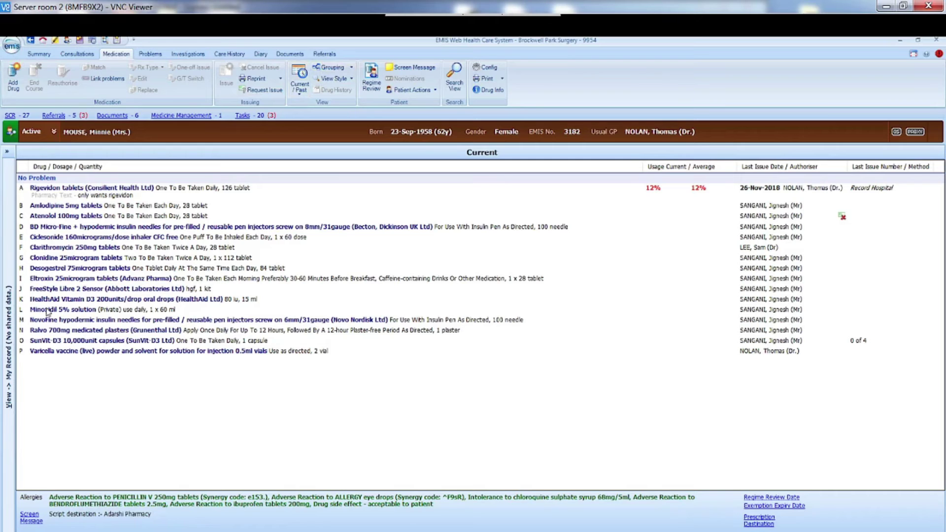
left_click(57, 217)
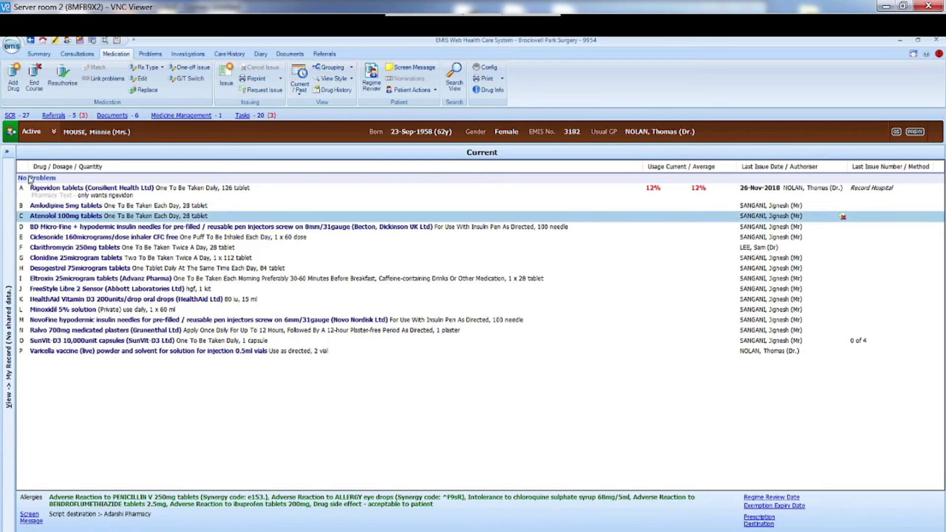
Group the current drugs by Acute / Repeat (Alphabetical), and finally set the list to No Grouping.
left_click(344, 69)
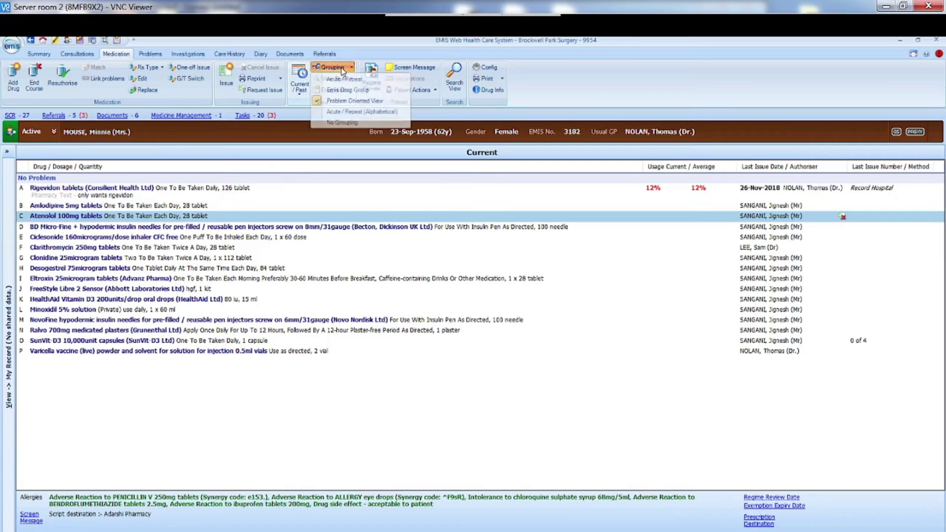
left_click(345, 112)
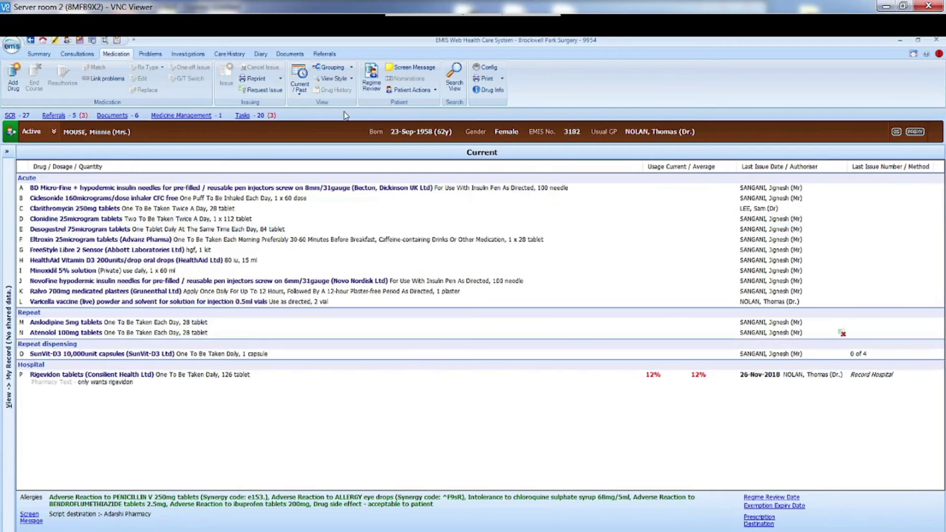
left_click(330, 70)
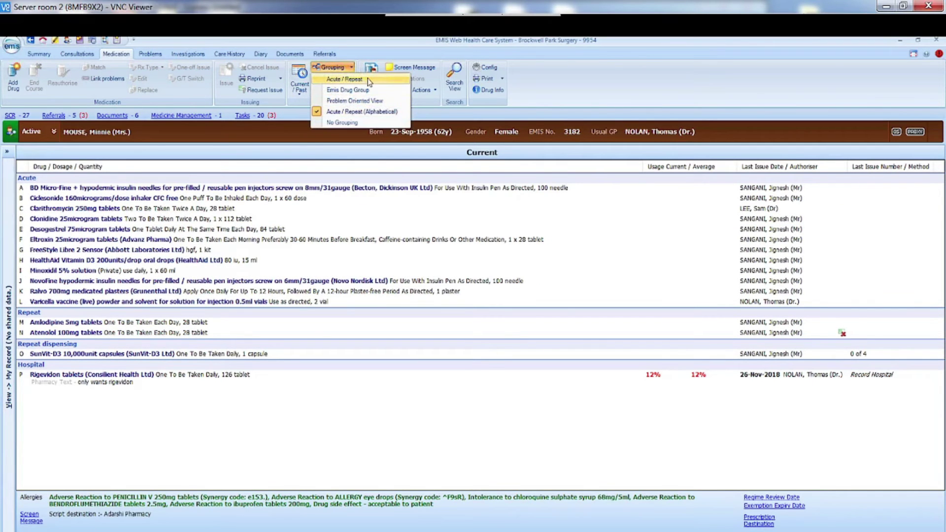
left_click(344, 123)
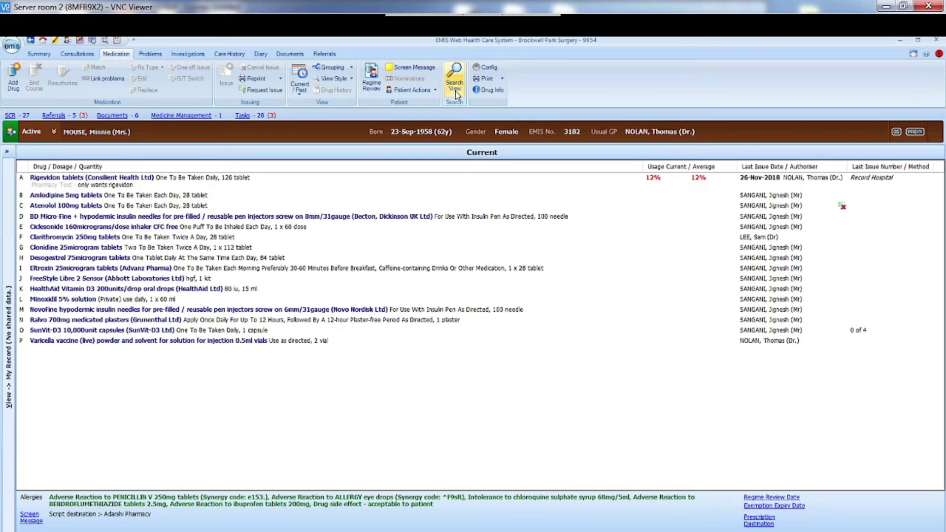
Switch the medication list to Past Drugs.
left_click(300, 87)
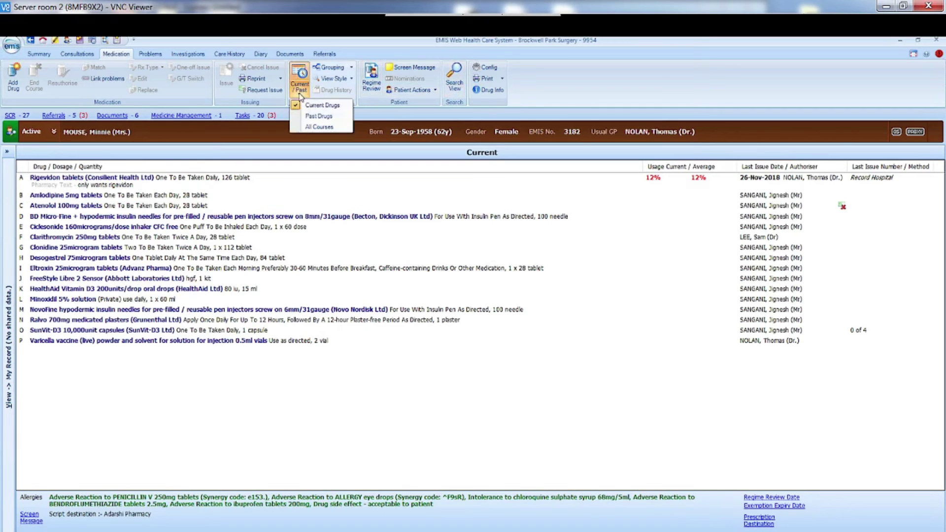
left_click(325, 117)
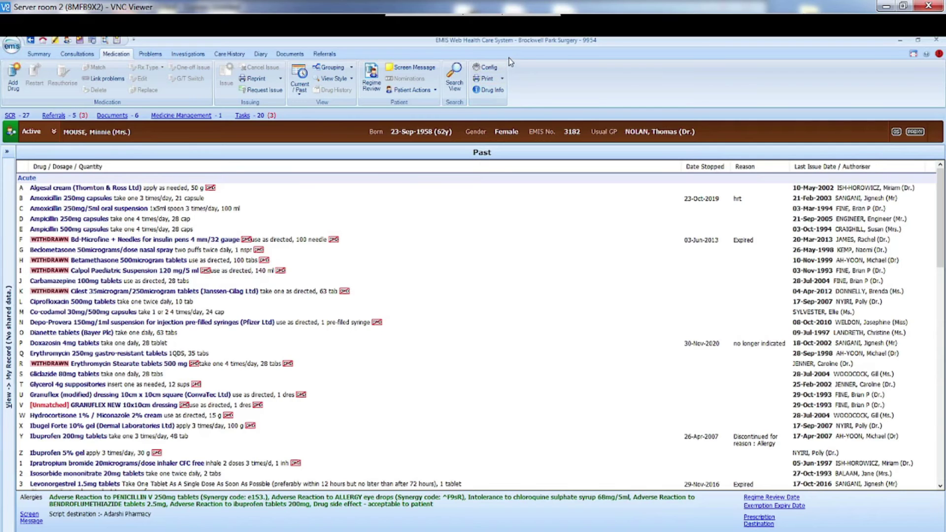
Search the past drugs for "granu", and clear the search text once the matches are checked.
left_click(454, 87)
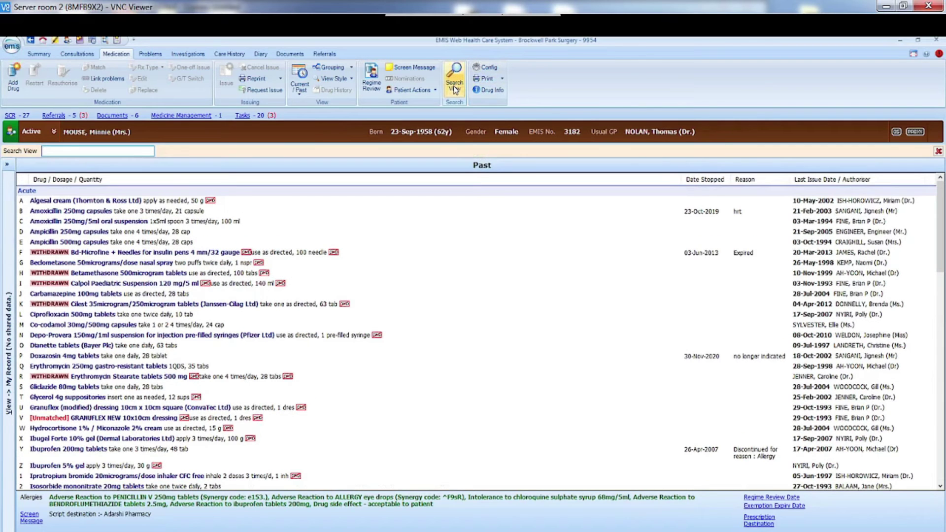
type("granu")
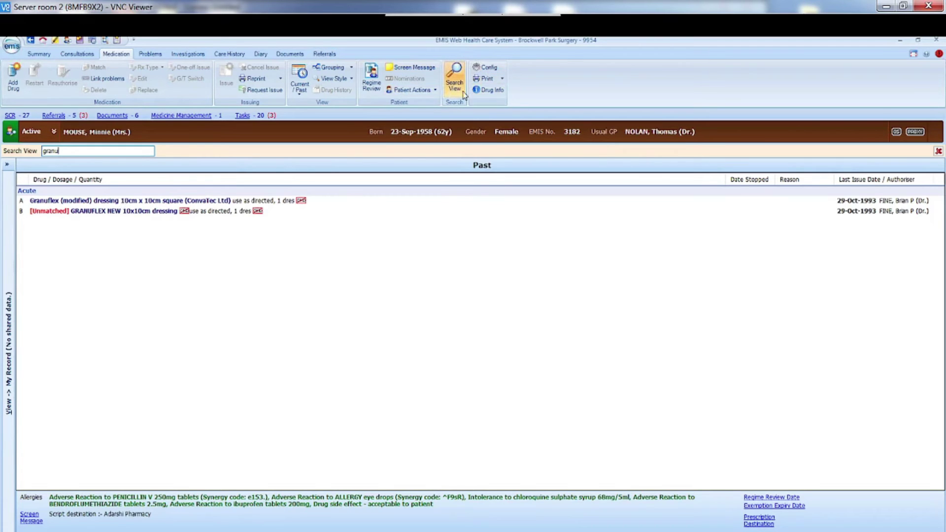
double_click(76, 150)
key("BackSpace")
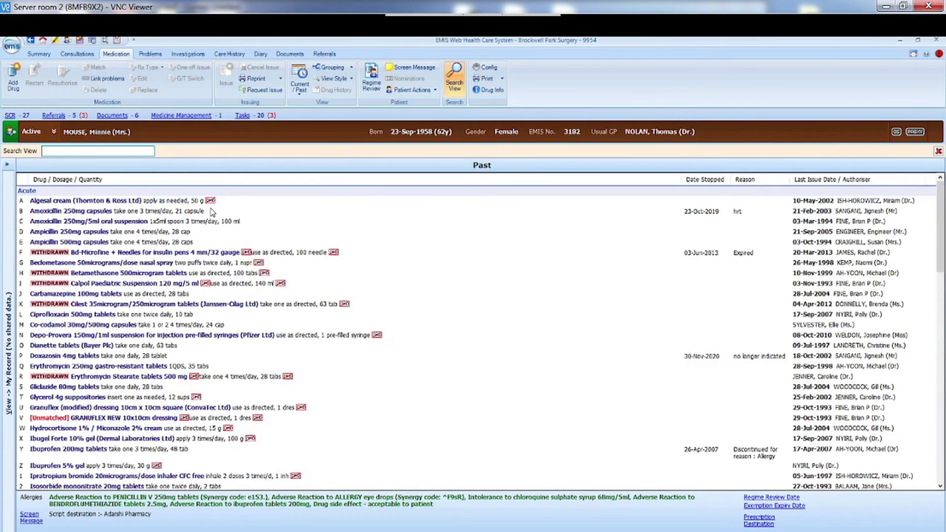
Look through the patient's Problems list, from the active problems down to the past and health admin problems.
left_click(149, 57)
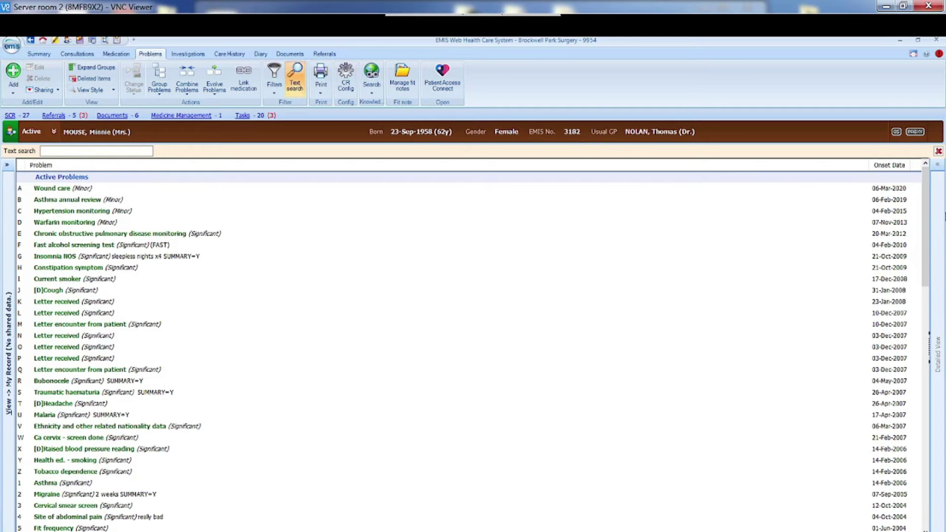
mouse_move(928, 243)
left_mouse_down()
mouse_move(944, 387)
mouse_move(943, 518)
left_mouse_up()
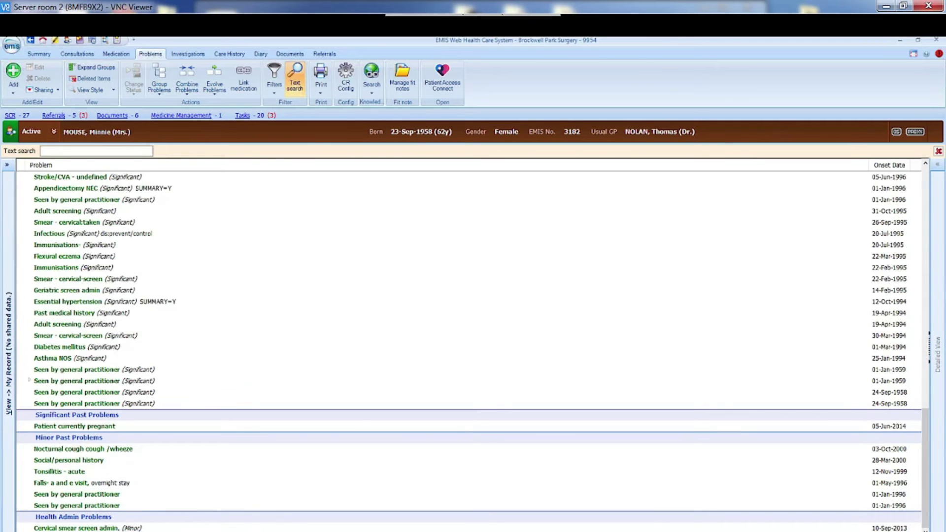
left_click_drag(926, 432, 925, 192)
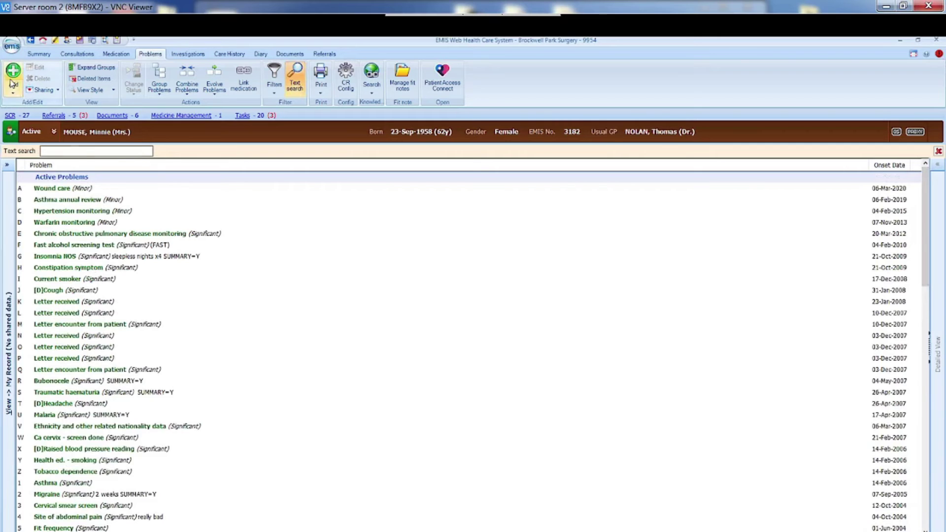
Add the code Hypothyroidism, found by searching "hypothyro", as an active significant problem.
left_click(13, 95)
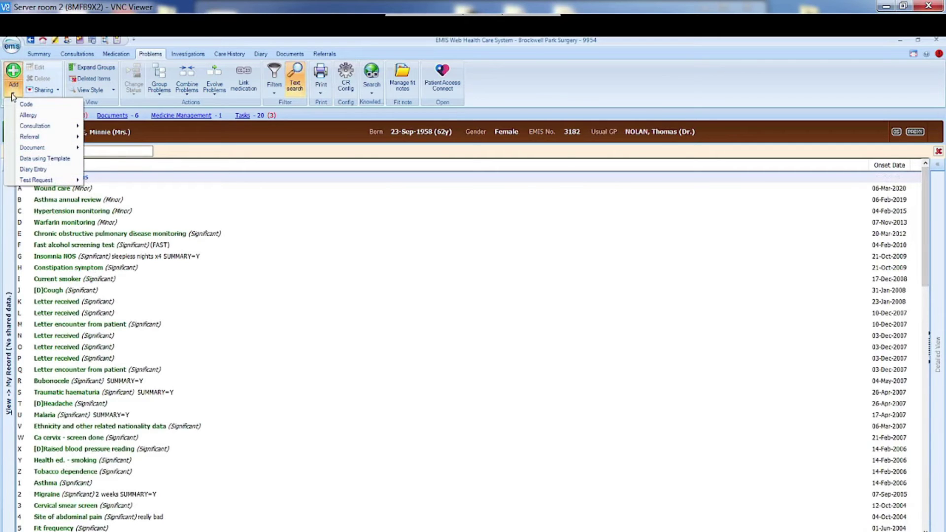
left_click(28, 105)
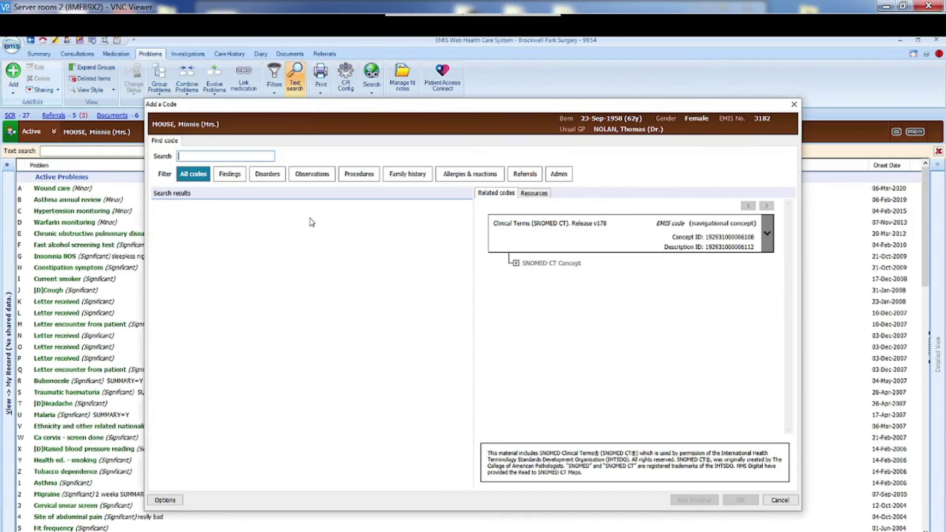
type("hy")
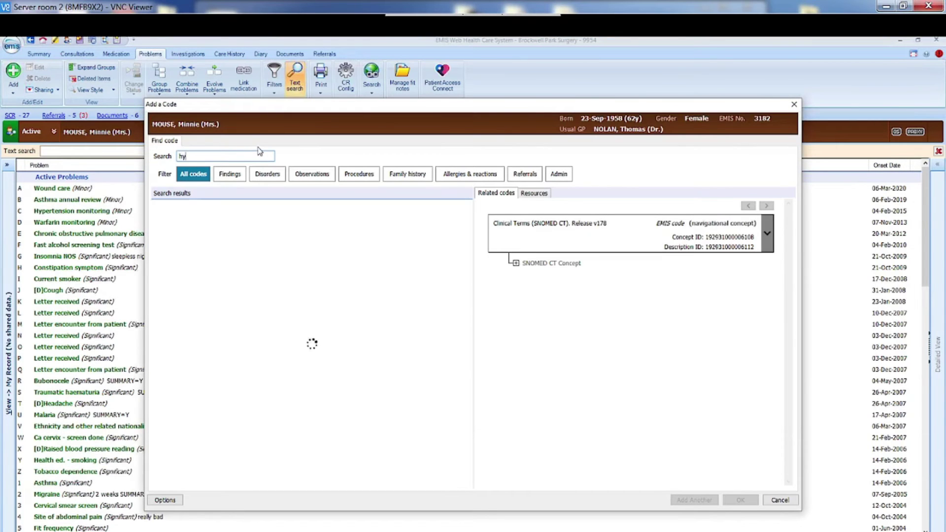
type("pothyro")
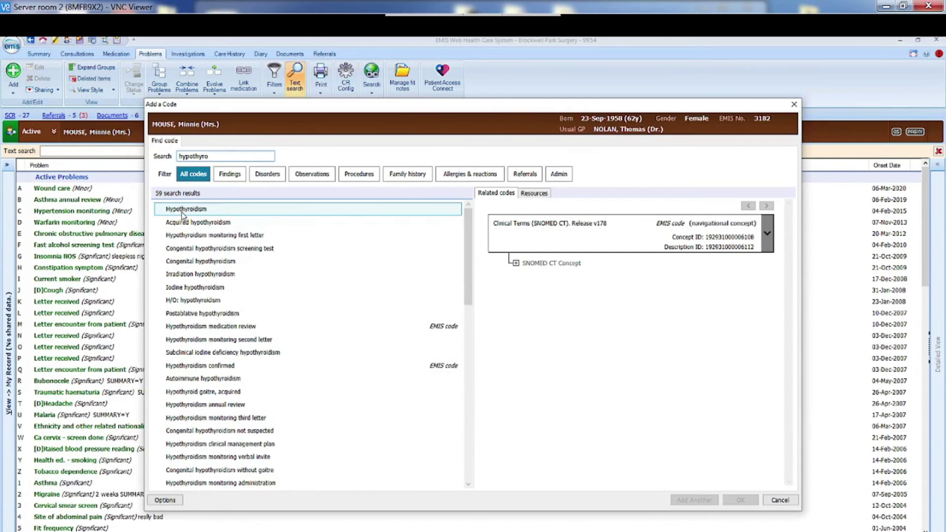
left_click(181, 212)
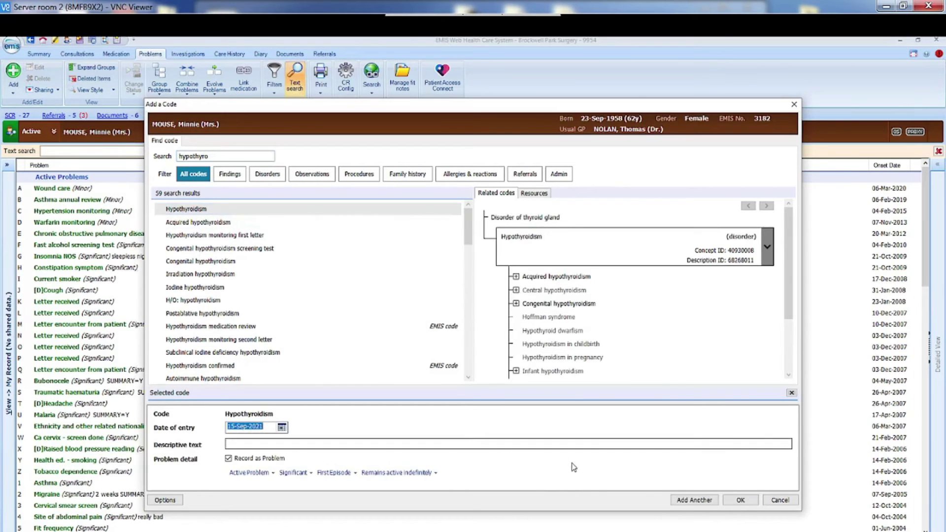
left_click(738, 501)
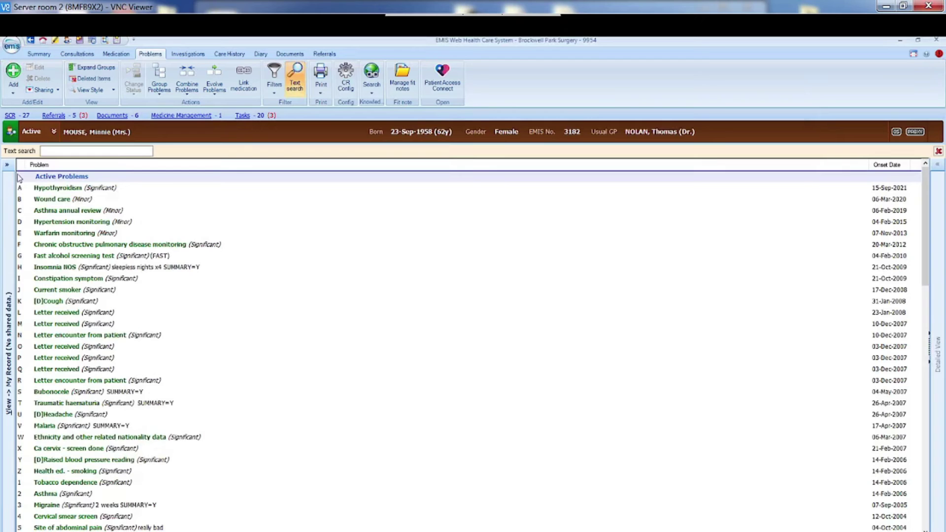
Inspect the editable details of the Hypothyroidism problem and close them without changes.
left_click(86, 191)
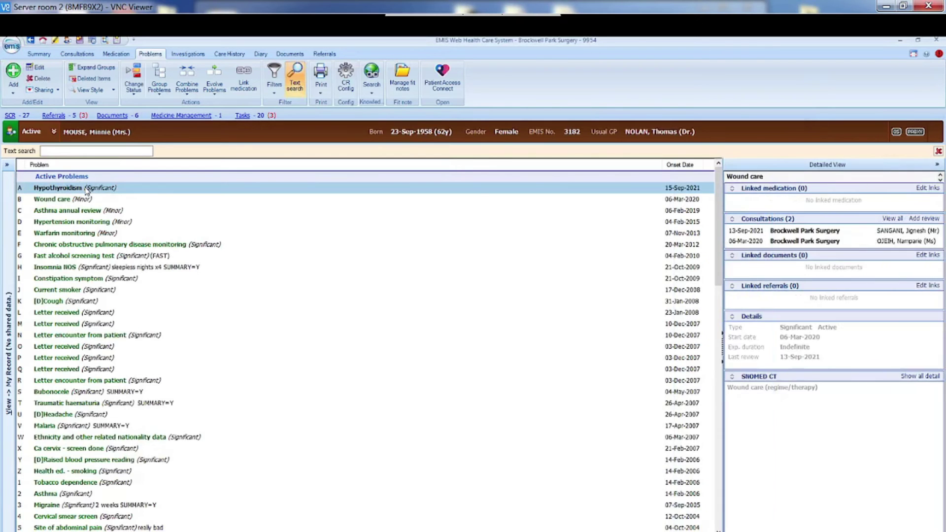
left_click(37, 69)
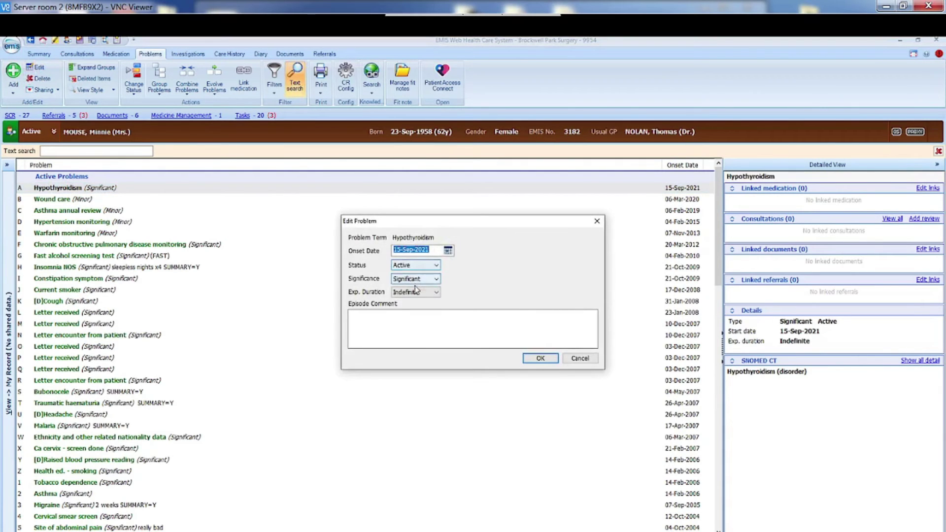
left_click(587, 361)
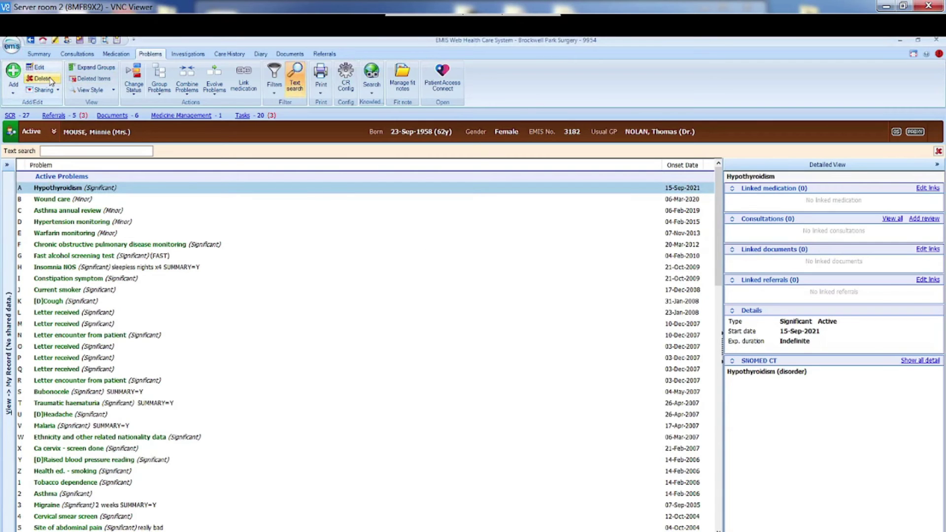
View the deleted and replaced problems, and check the status change options for Hypothyroidism.
left_click(101, 80)
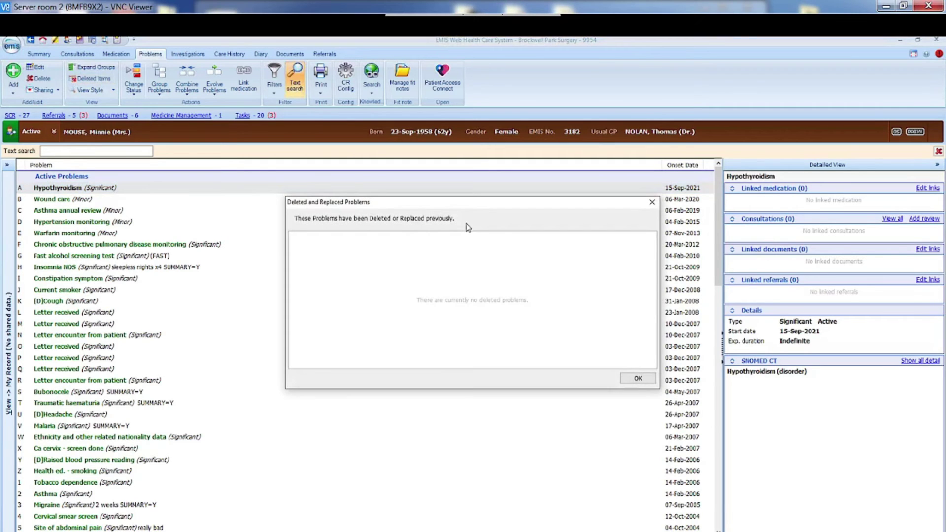
left_click(638, 382)
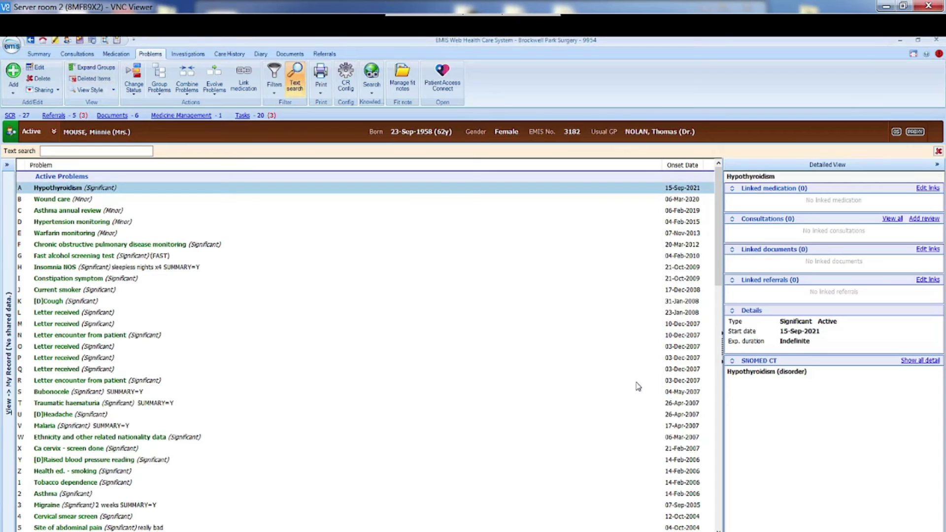
left_click(135, 91)
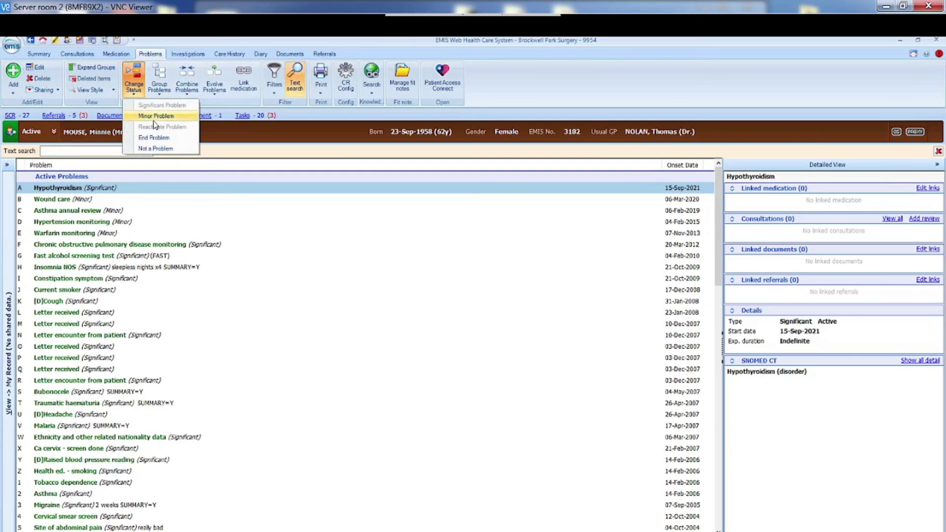
left_click(151, 149)
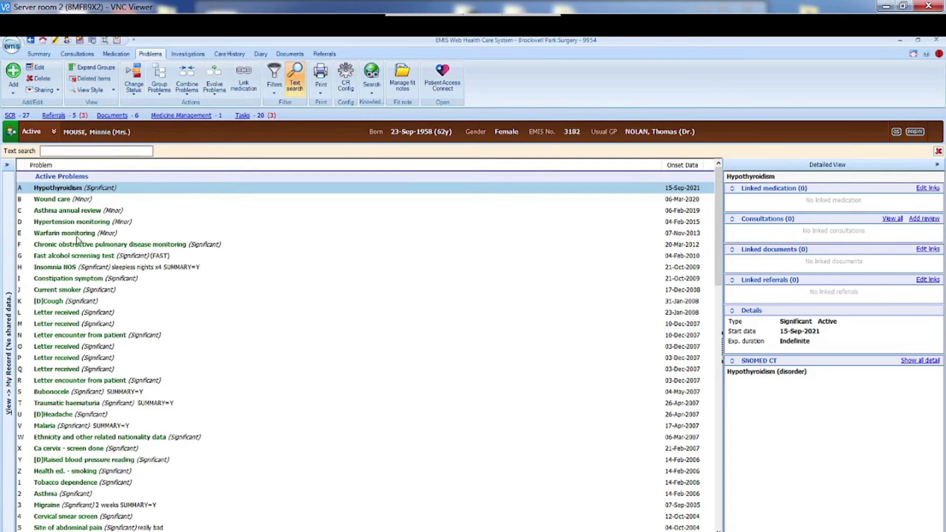
Select the Letter received problems dated 23-Jan-2008 and 10-Dec-2007 and check the options for grouping and combining them.
left_click(75, 212)
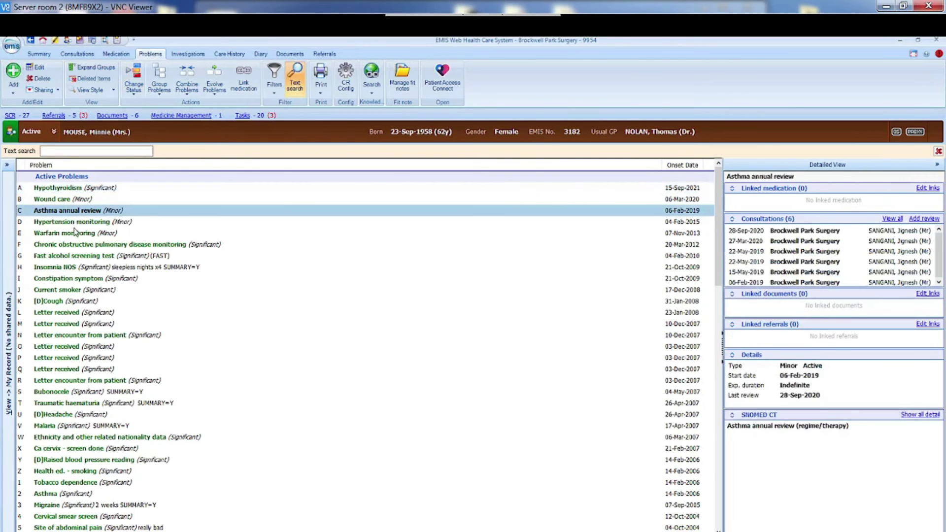
left_click_drag(68, 323, 71, 313)
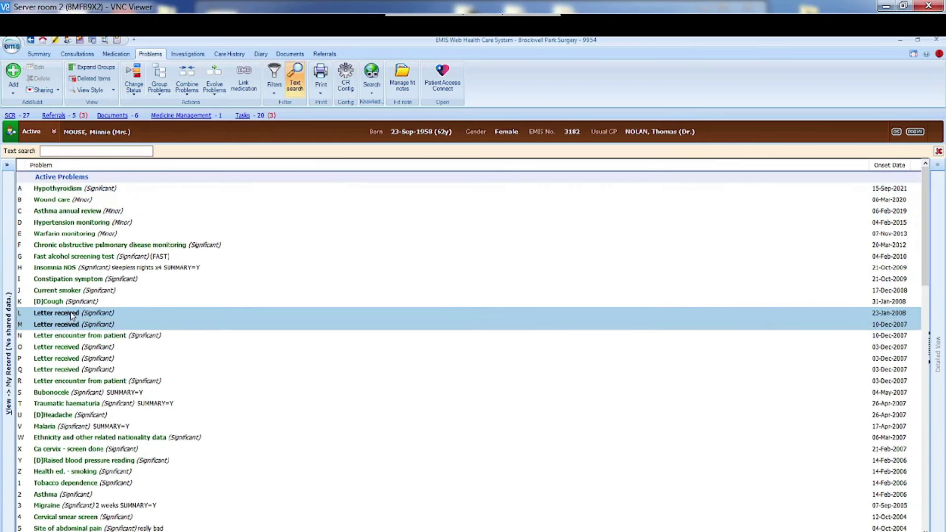
left_click(153, 95)
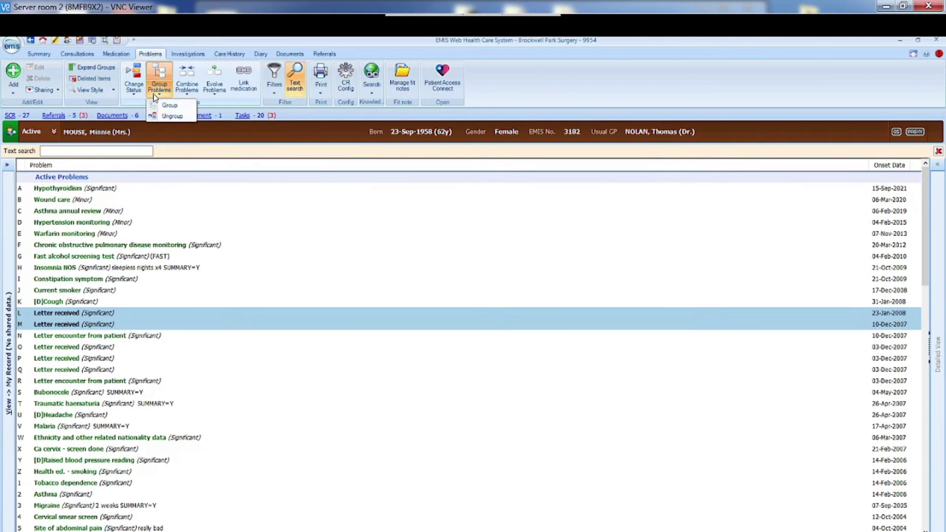
left_click(174, 117)
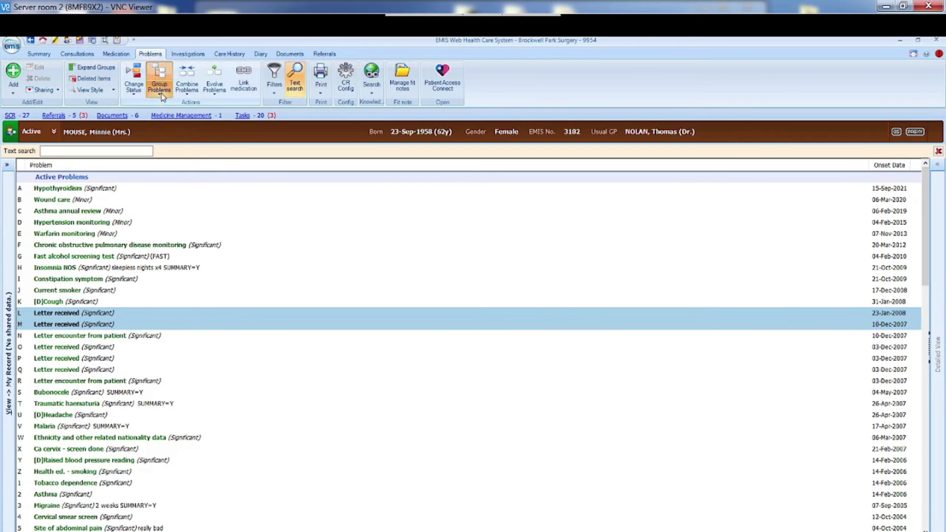
left_click(191, 92)
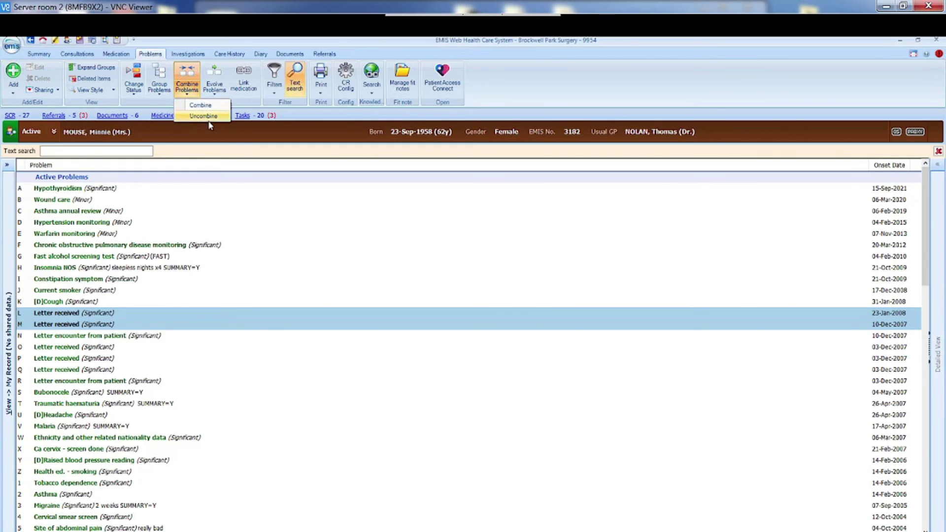
left_click(193, 92)
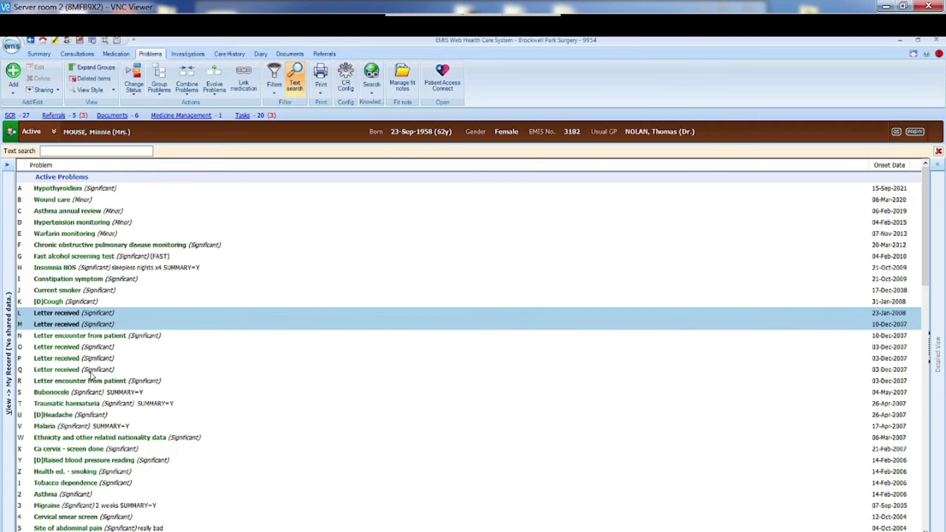
For the Letter received problem dated 10-Dec-2007, check the evolve options and view the medication linking dialog without linking anything.
left_click(134, 325)
left_click(214, 88)
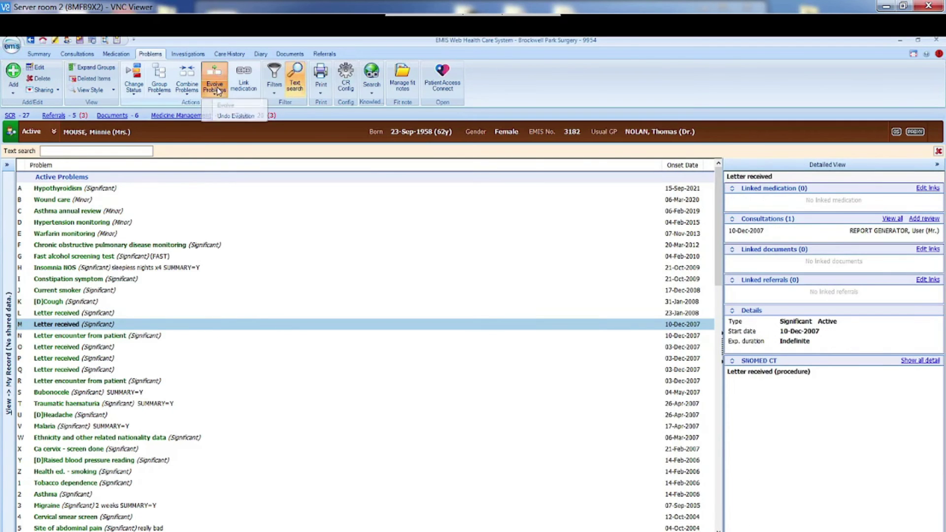
left_click(218, 90)
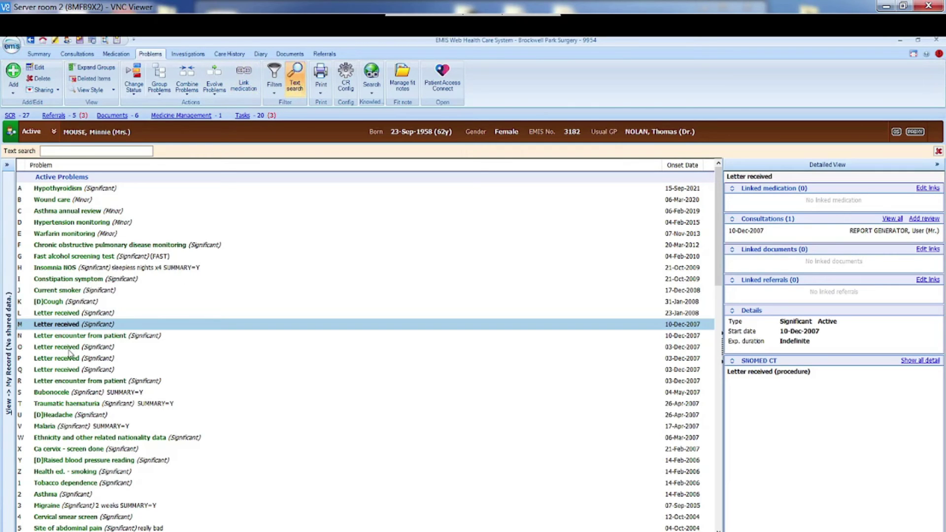
left_click(243, 79)
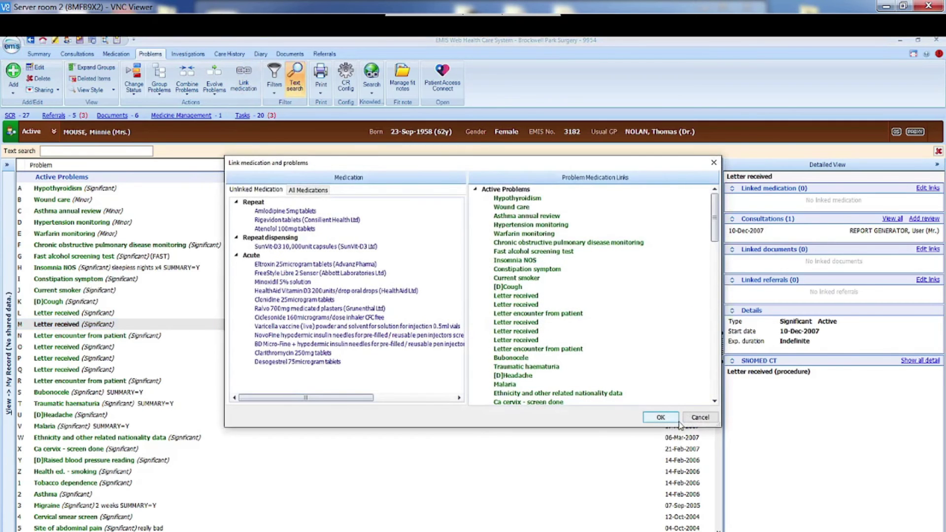
left_click(698, 417)
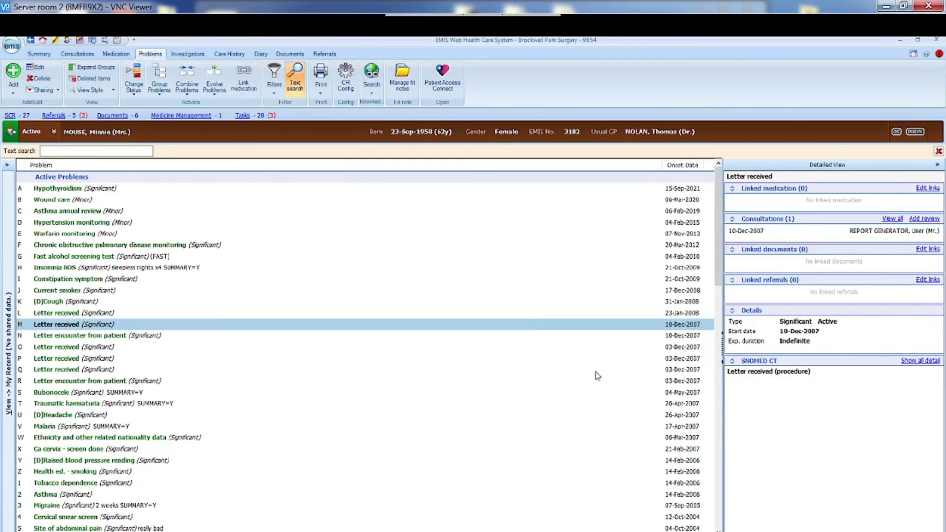
Toggle the text search for the problem list off and on, leaving it hidden.
left_click(294, 92)
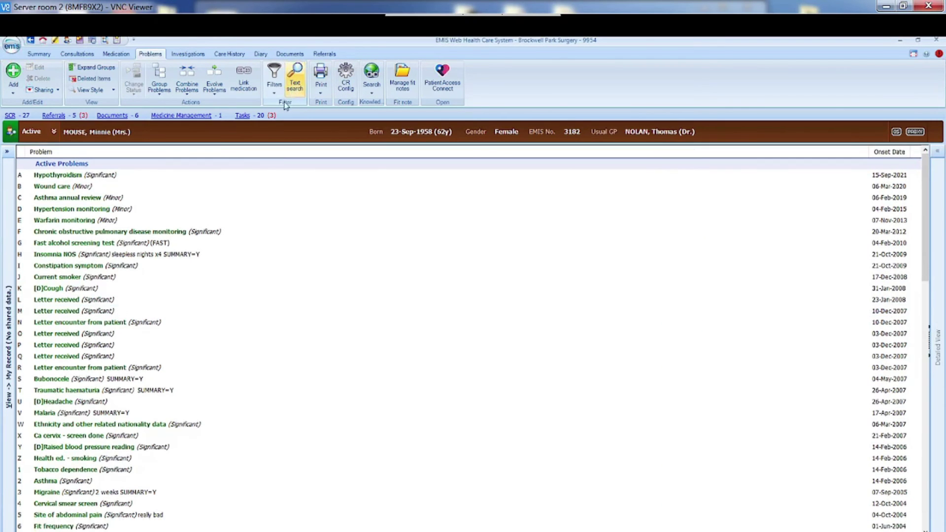
left_click(294, 92)
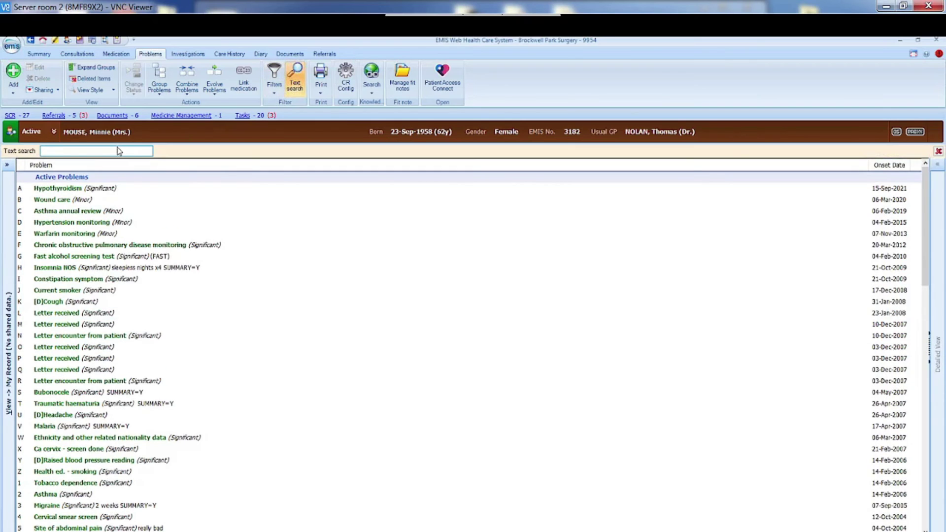
left_click(294, 83)
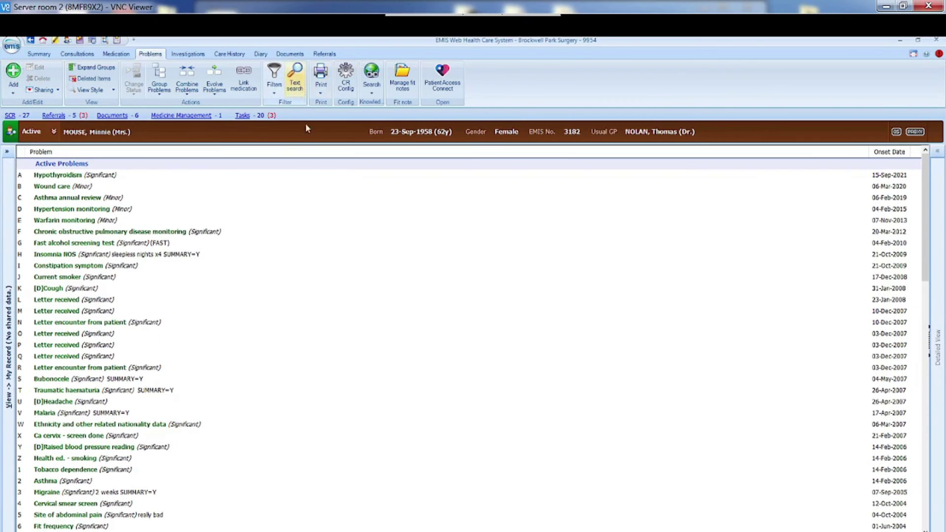
Open the patient's investigations, view the O/E - blood pressure reading dated 16-Aug-2018 with its history, and check the trend options.
left_click(188, 55)
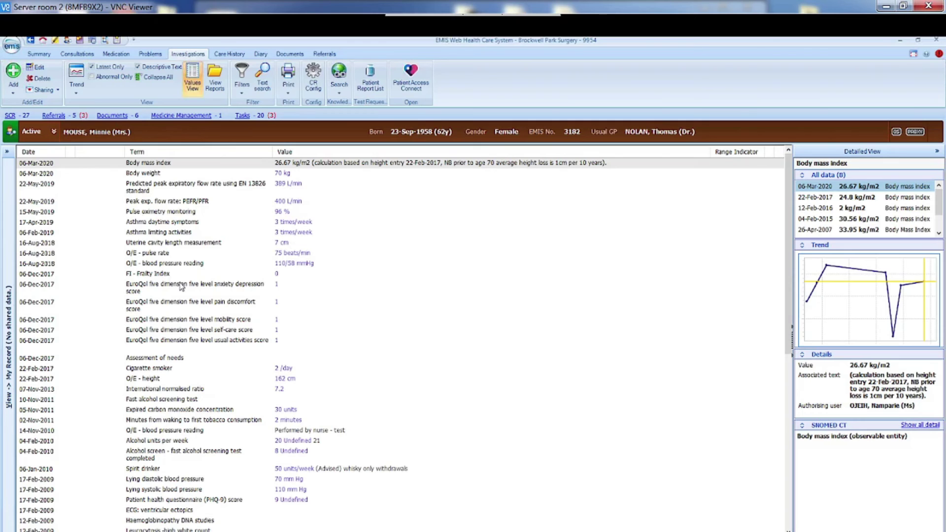
left_click(192, 267)
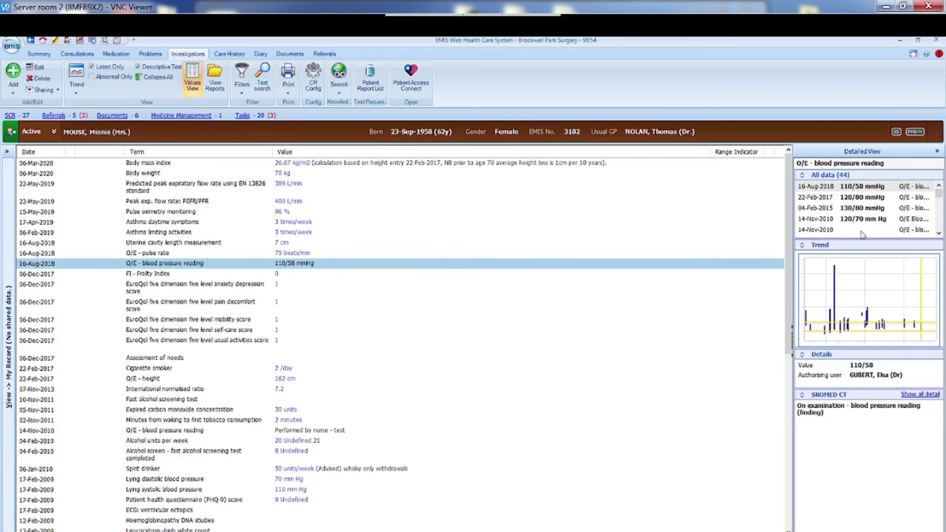
mouse_move(939, 193)
left_mouse_down()
mouse_move(941, 217)
mouse_move(941, 190)
left_mouse_up()
left_click(76, 85)
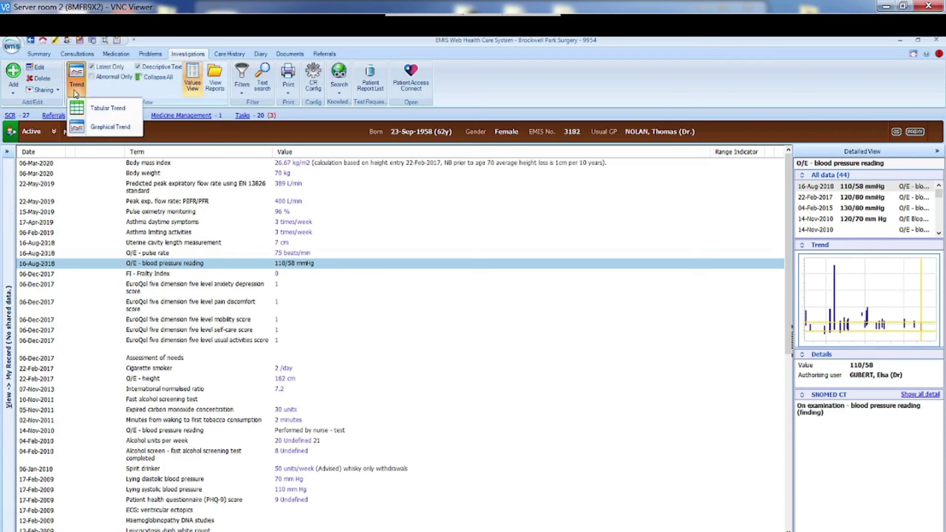
left_click(97, 129)
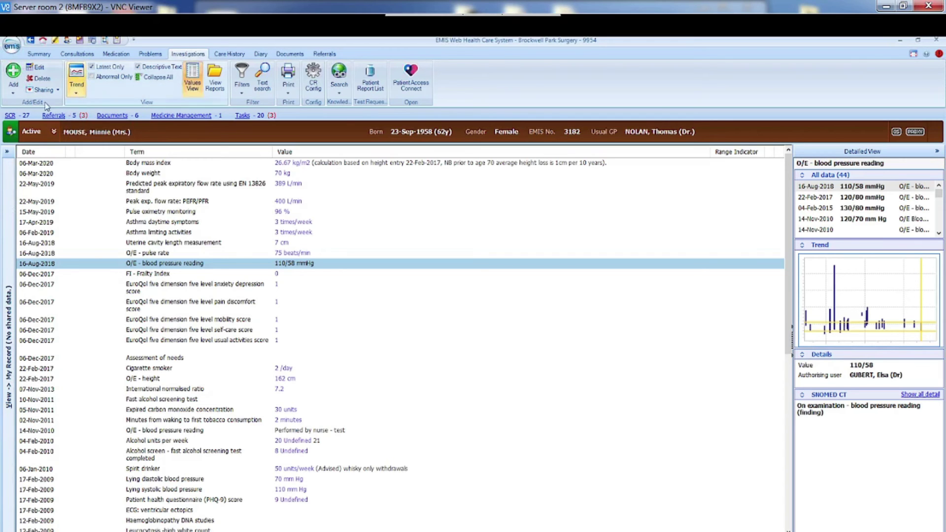
Try adding a Liver function test code from the investigations, searching for "liver functio", and cancel without saving the entry.
left_click(13, 93)
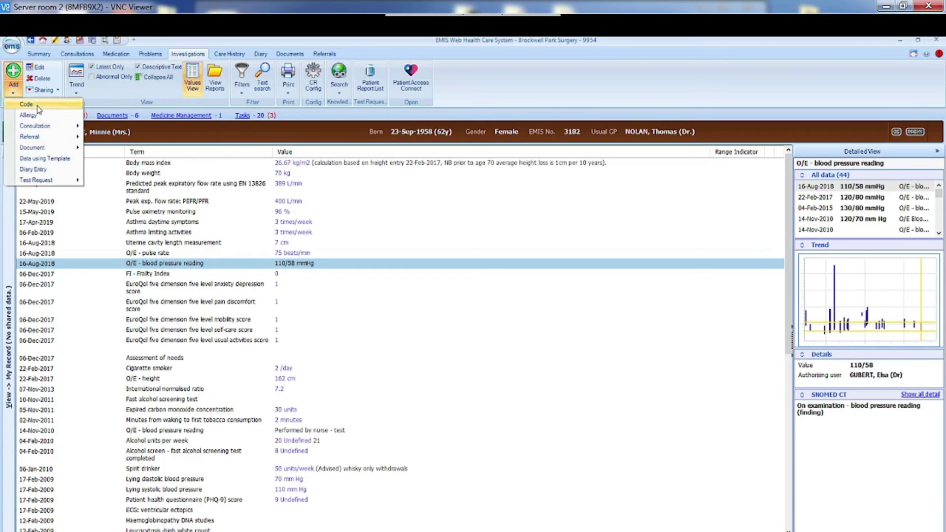
left_click(38, 106)
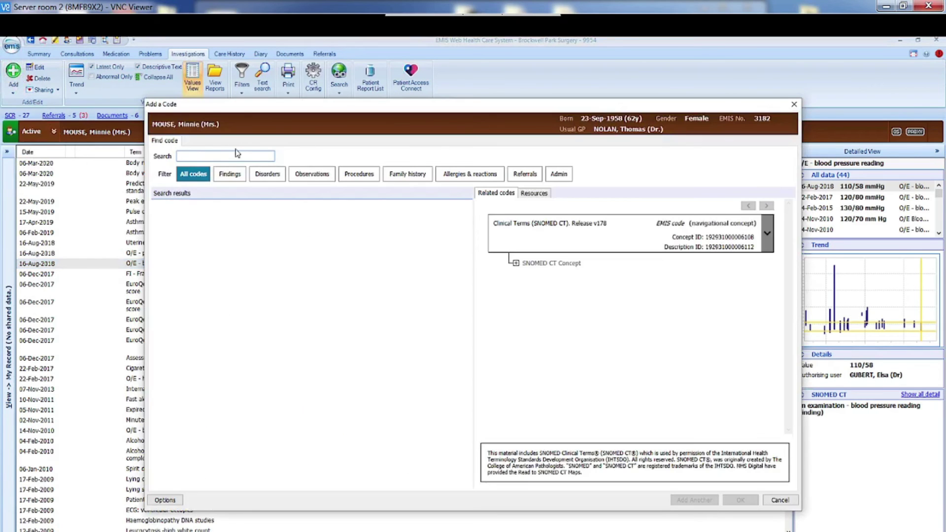
type("liver")
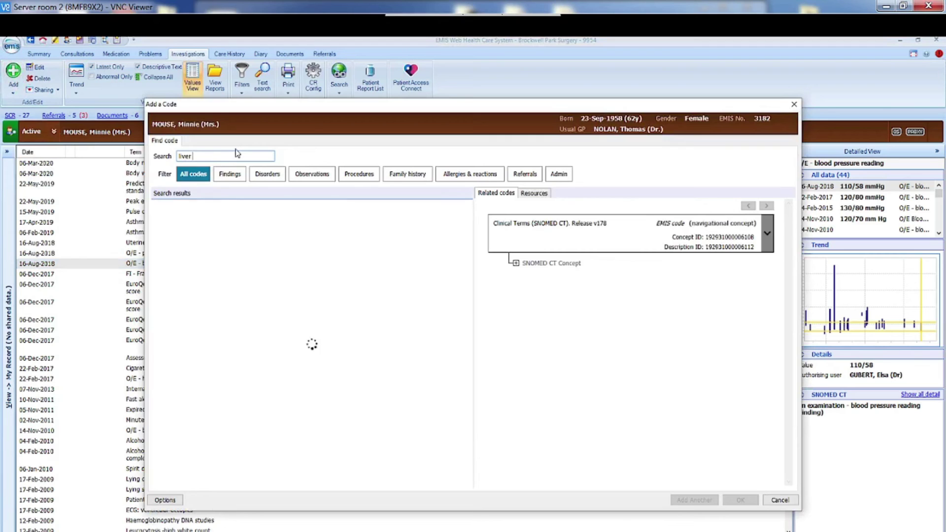
type(" functio")
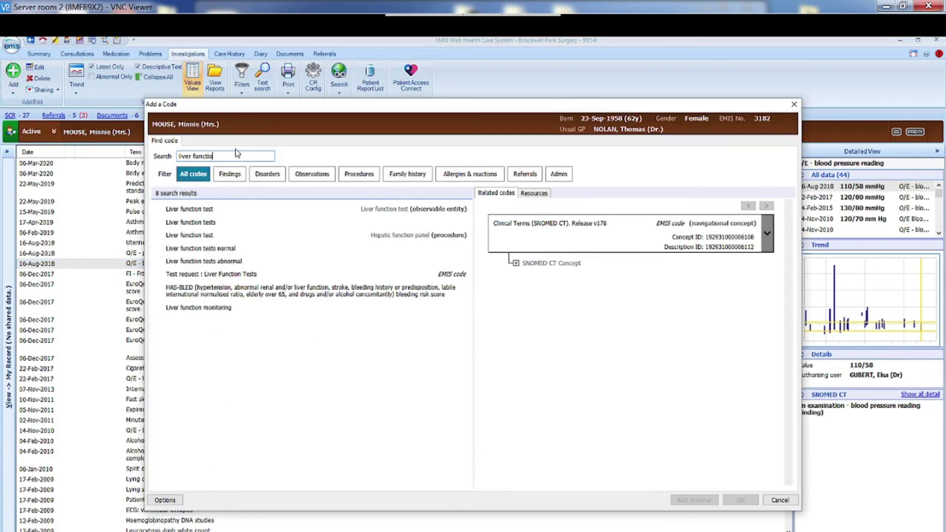
double_click(205, 211)
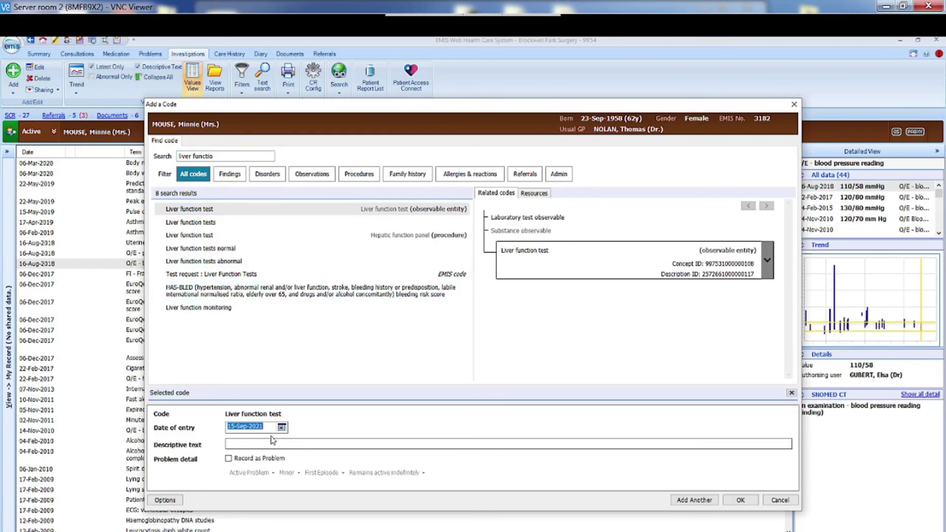
left_click(240, 444)
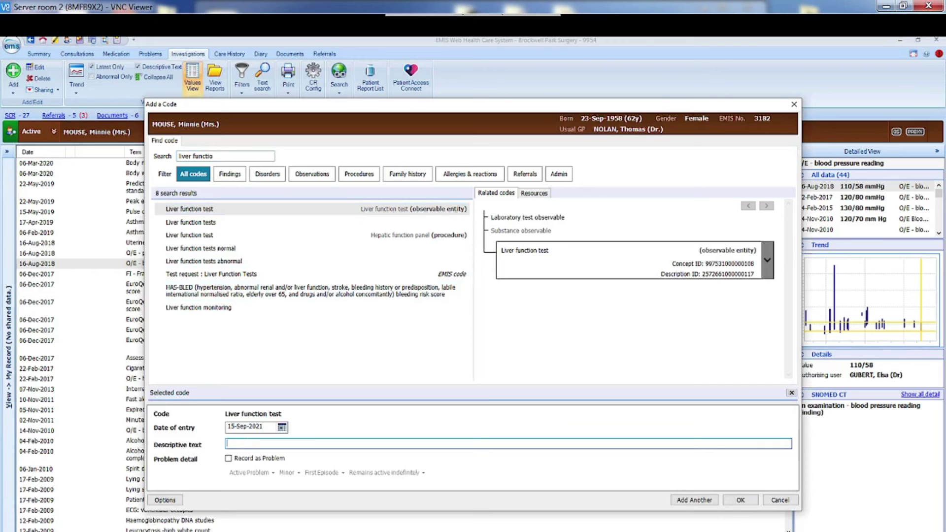
left_click(780, 501)
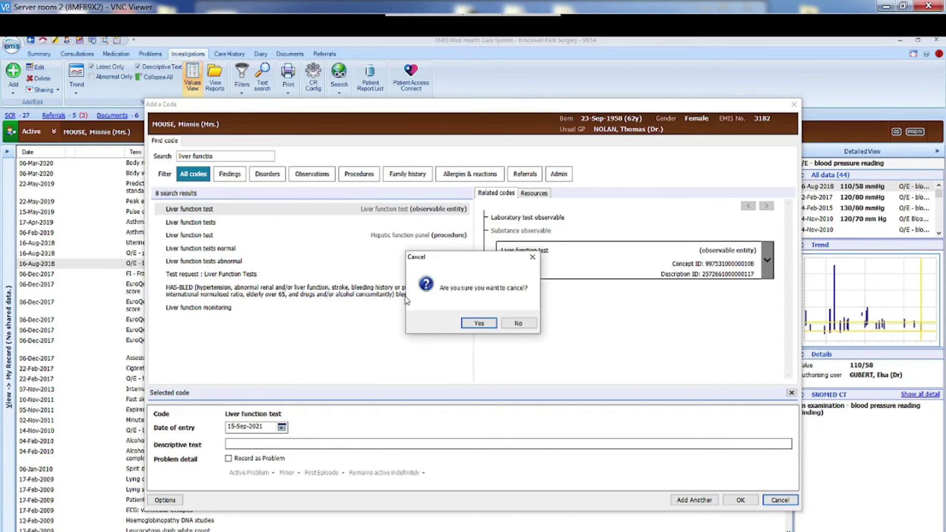
left_click(468, 324)
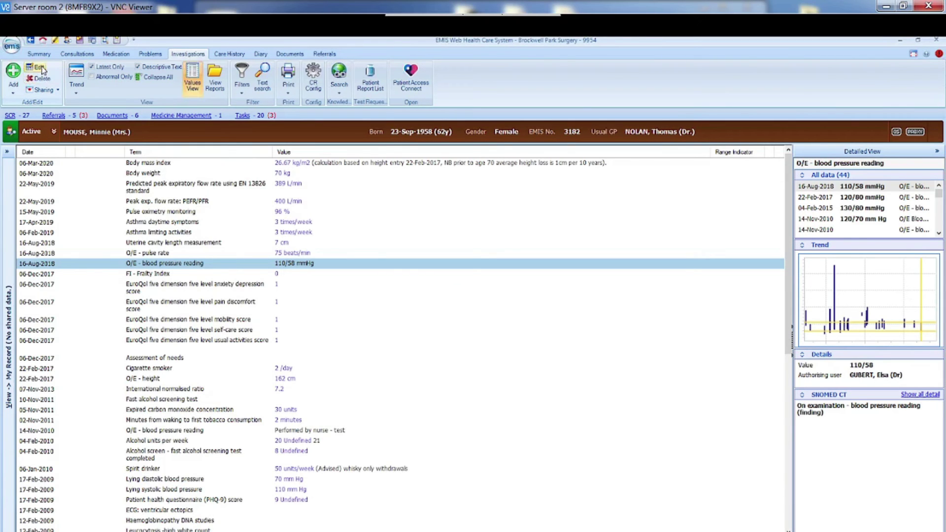
Search the investigation values for "lipids".
left_click(265, 90)
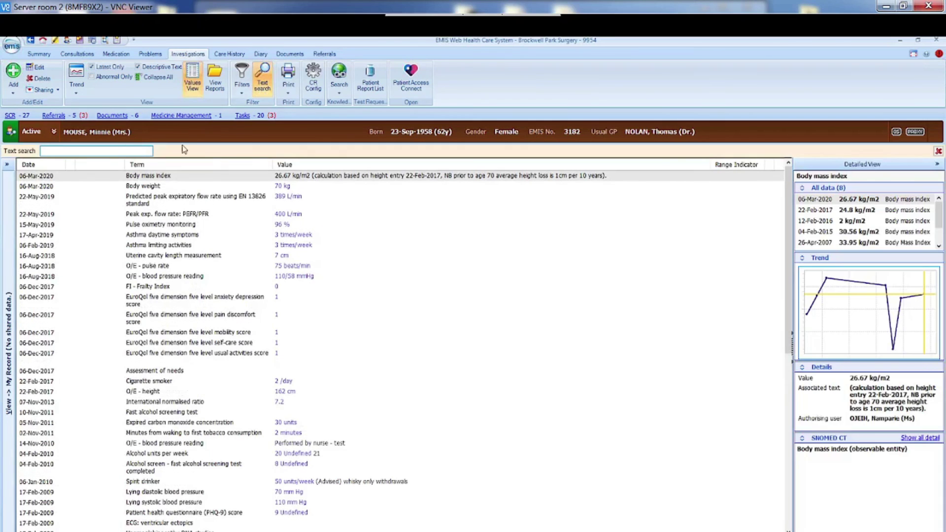
type("lipids")
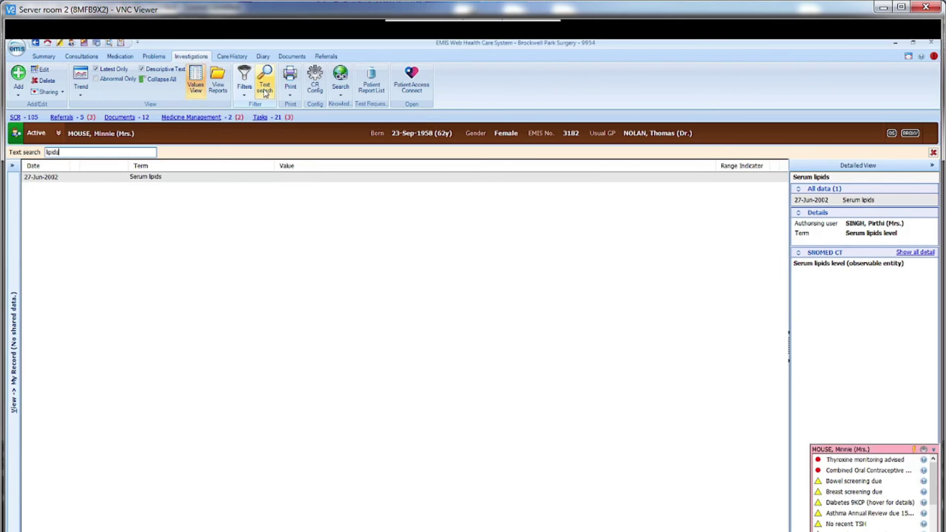
Open the care history and view the details of the Structured medication review dated 30-Nov-2020 and the Asthma trigger entry.
left_click(225, 58)
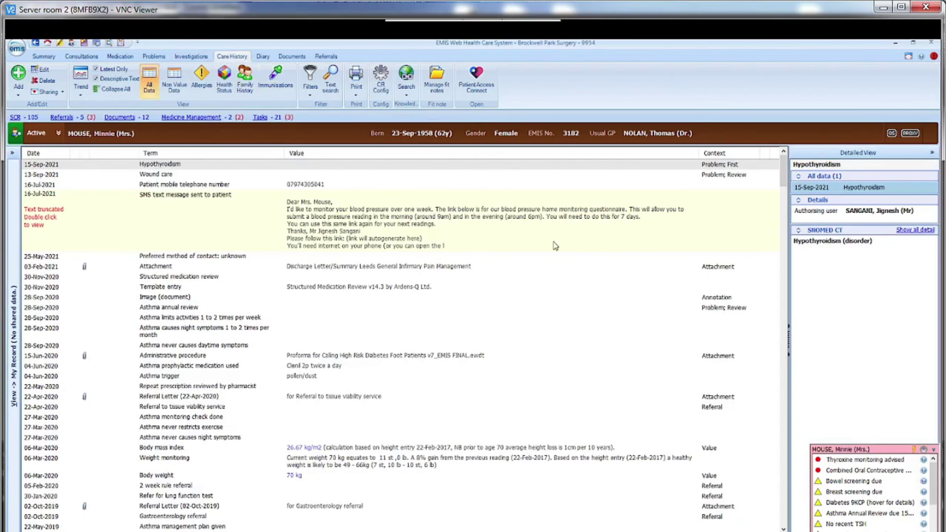
left_click(164, 278)
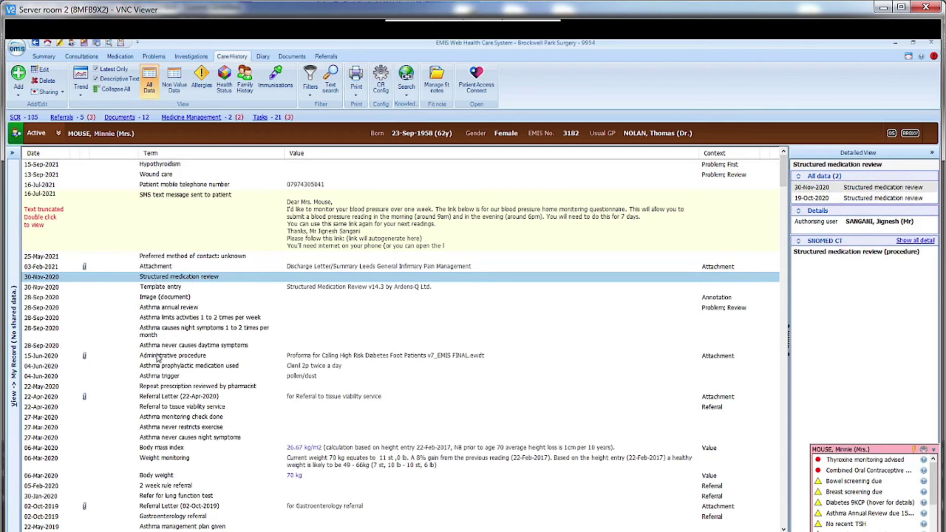
left_click(157, 378)
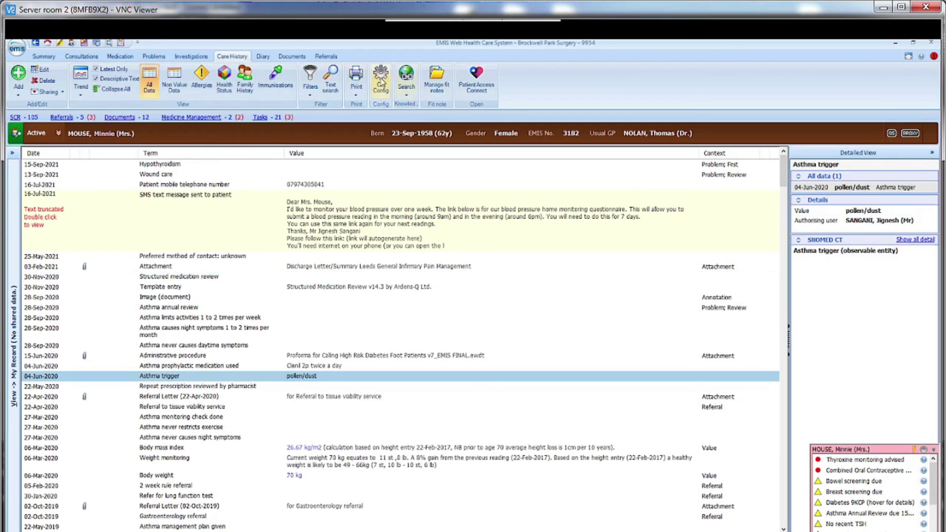
Check the knowledge search options in the care history, and toggle its text search on and off, leaving it hidden.
left_click(405, 94)
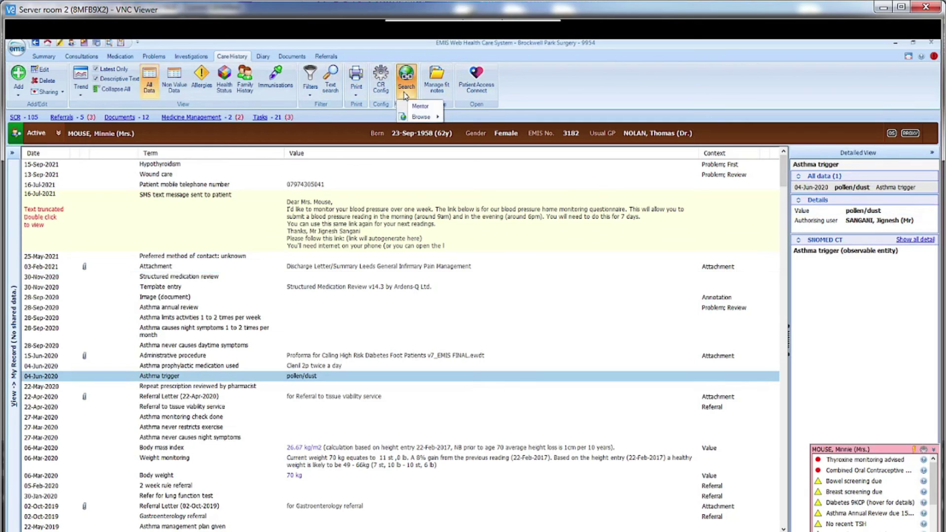
left_click(405, 96)
left_click(332, 88)
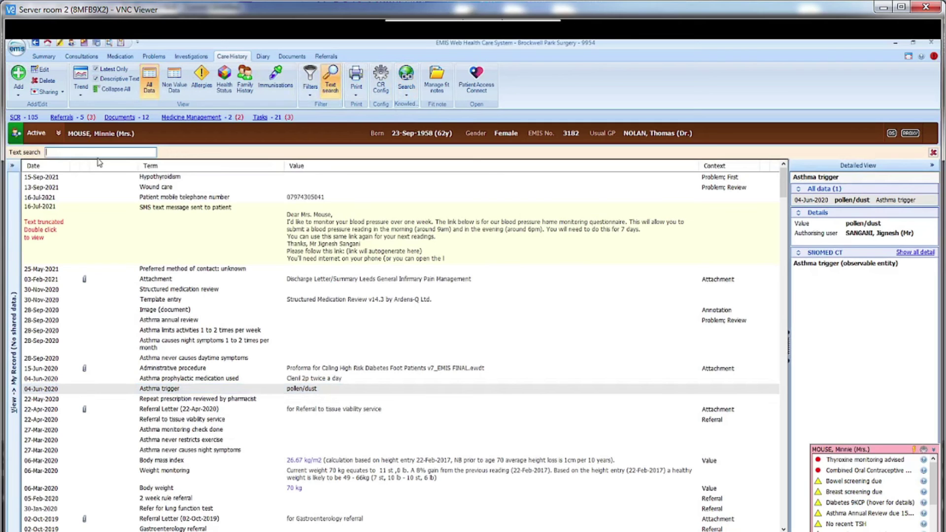
left_click(330, 82)
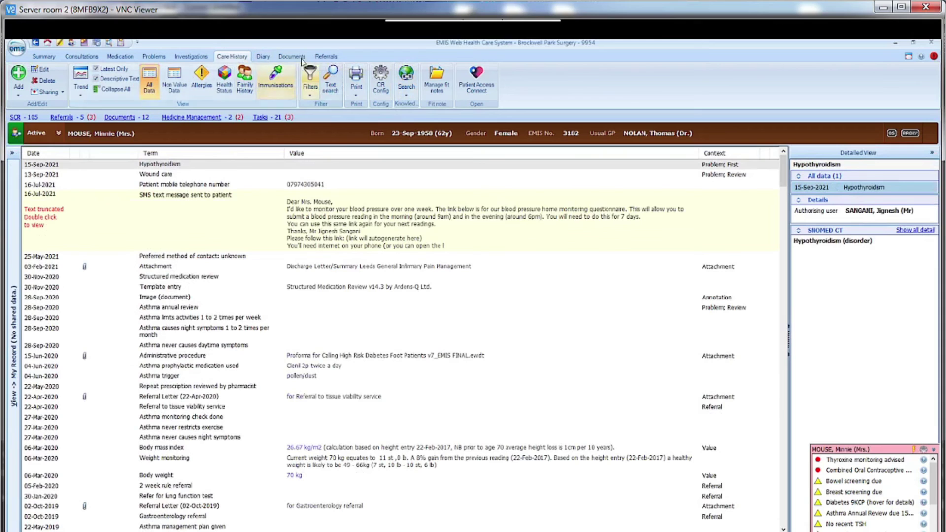
In the patient's diary, add an Asthma annual review entry dated 15-Oct-2021 and select it among the planned items.
left_click(257, 58)
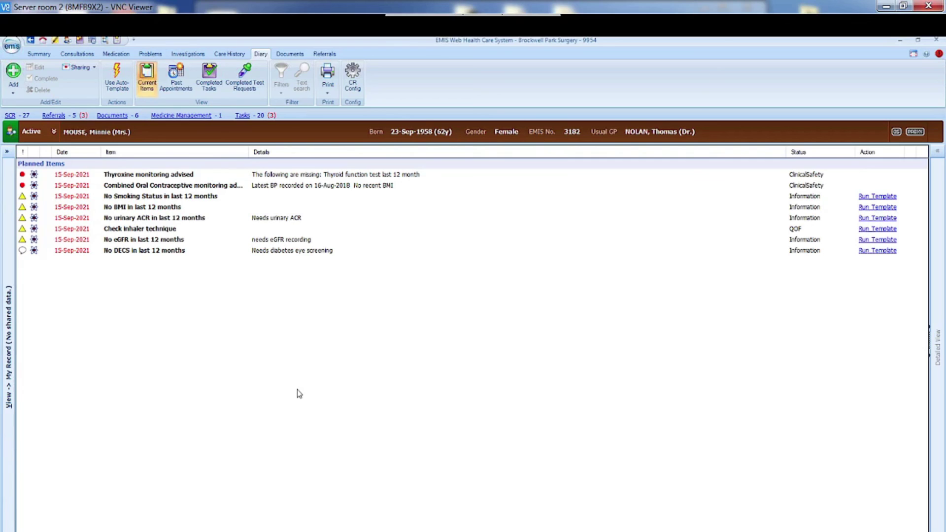
left_click(141, 241)
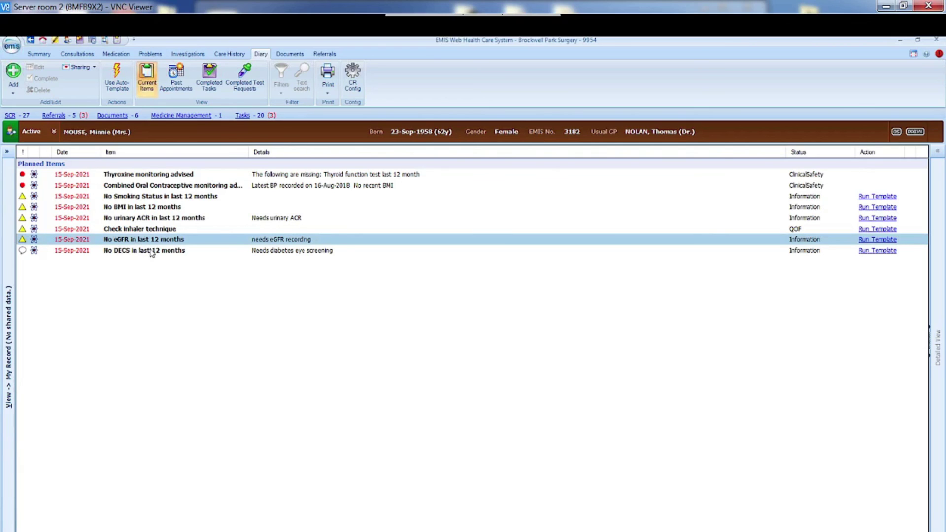
left_click(16, 95)
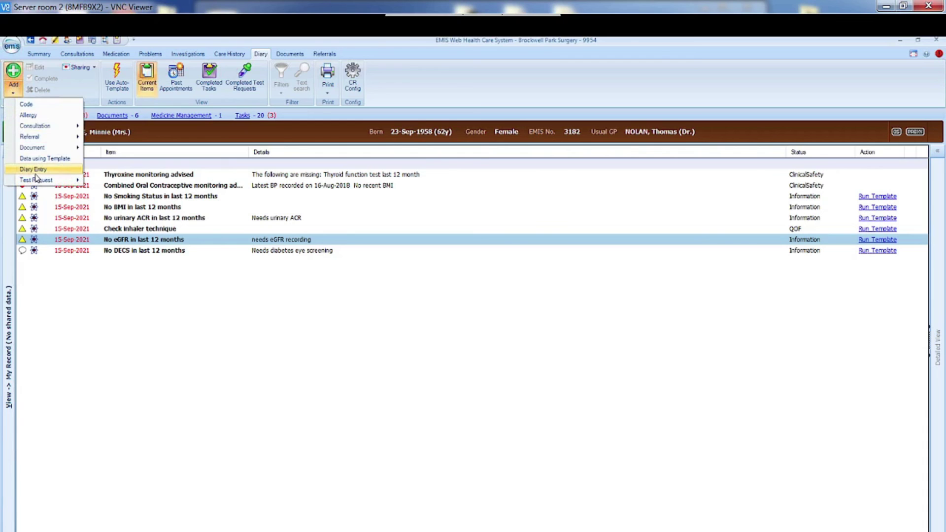
left_click(34, 171)
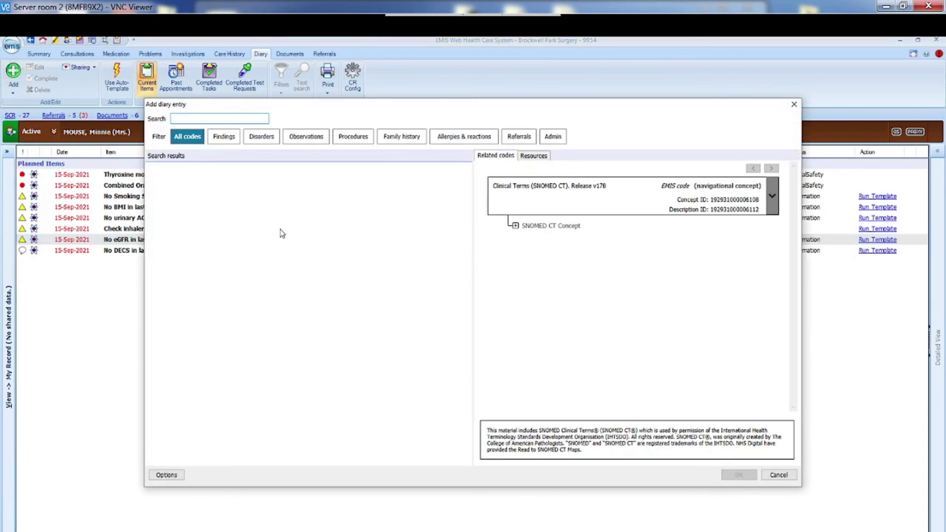
type("asthma")
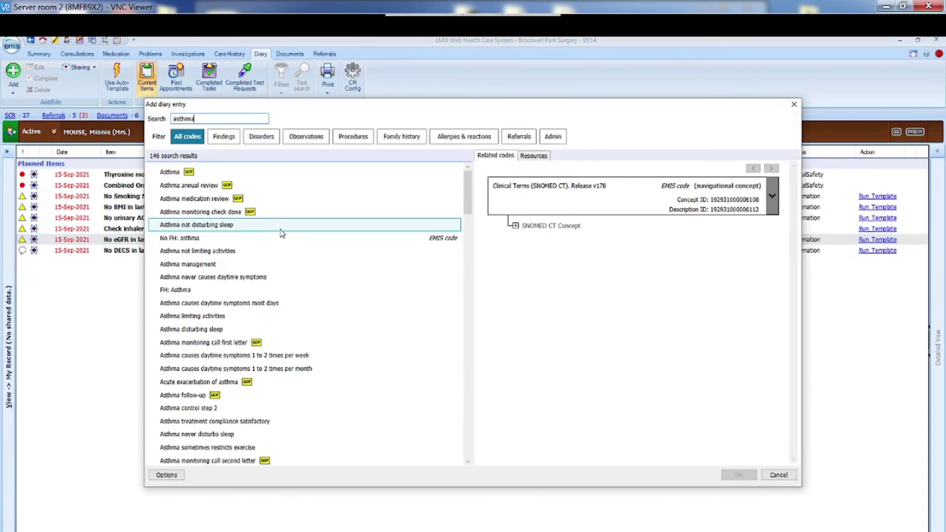
type(" ann")
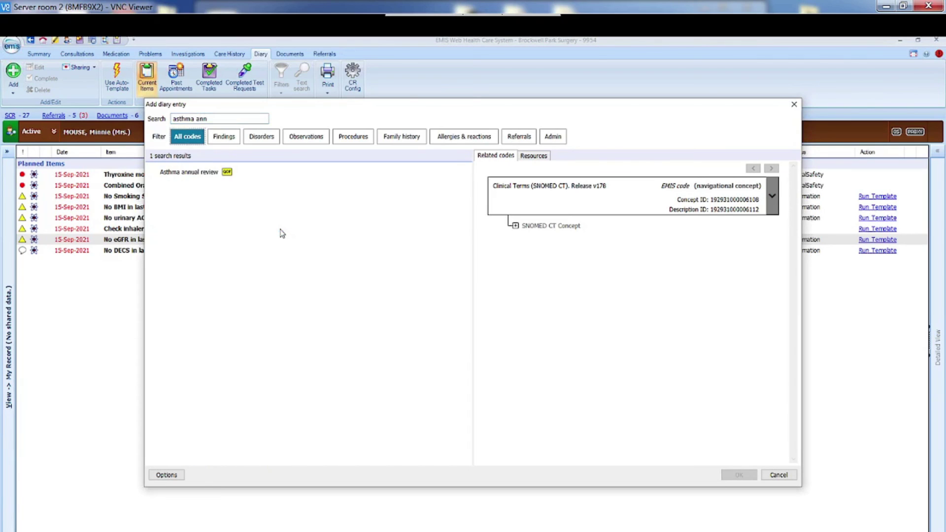
key("Return")
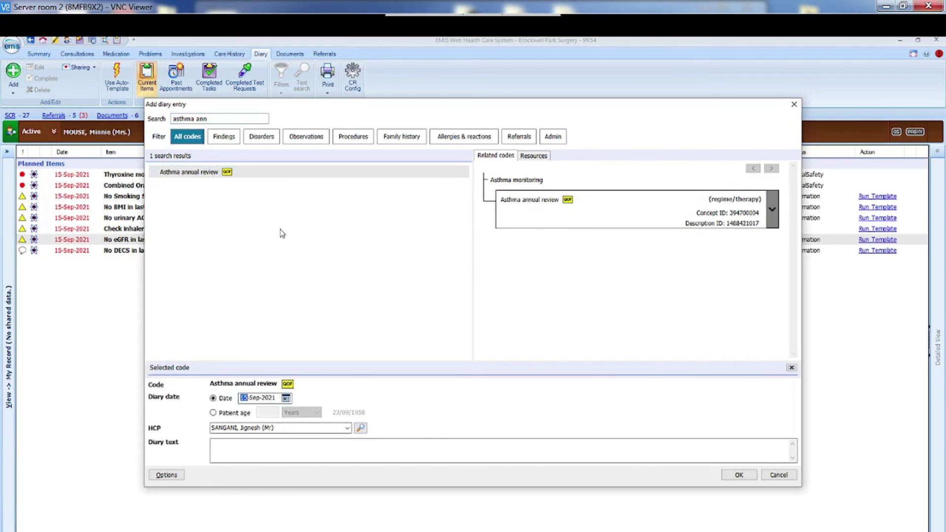
left_click_drag(275, 399, 185, 395)
type("15-Oct-2021")
left_click(747, 478)
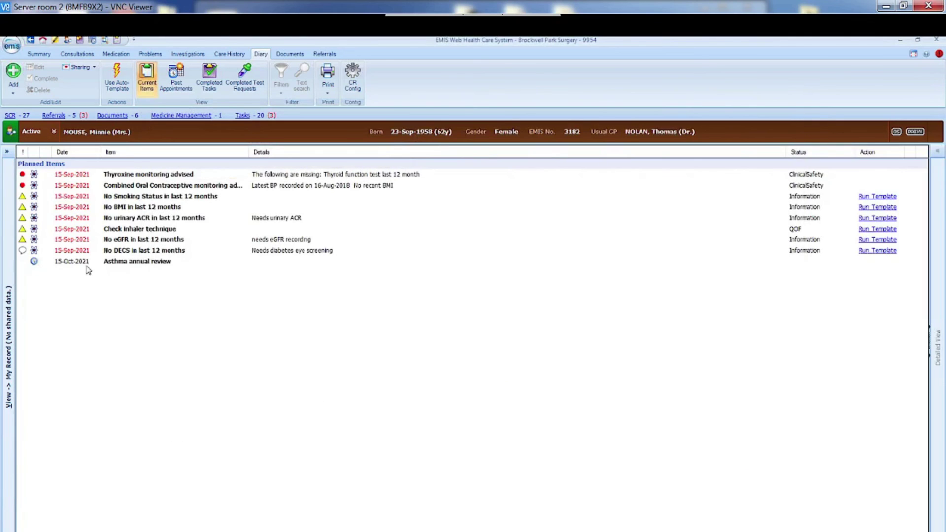
left_click(144, 262)
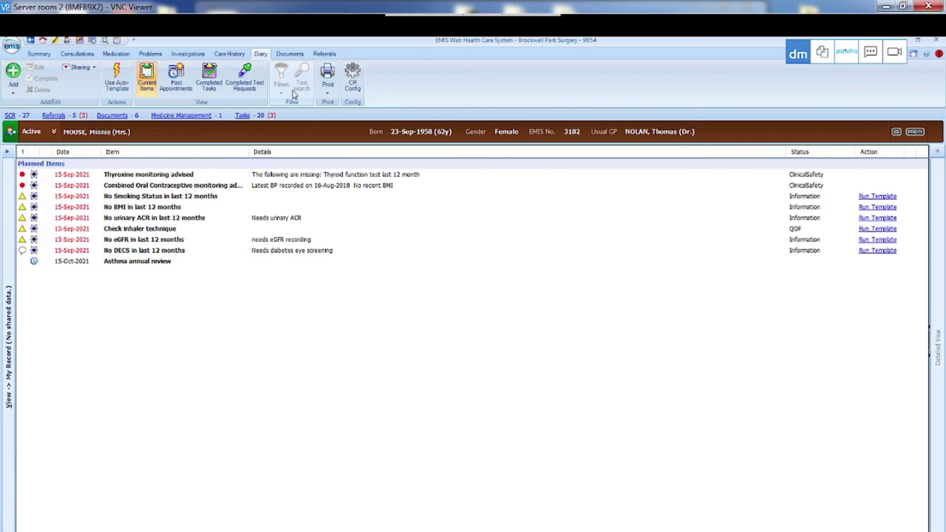
View the patient's list of attached documents and the outbound referrals.
left_click(290, 54)
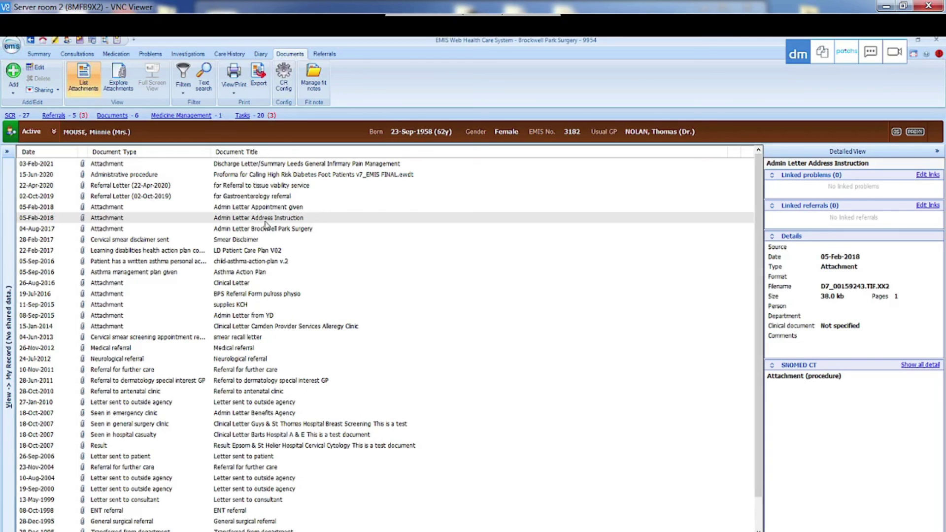
left_click(330, 58)
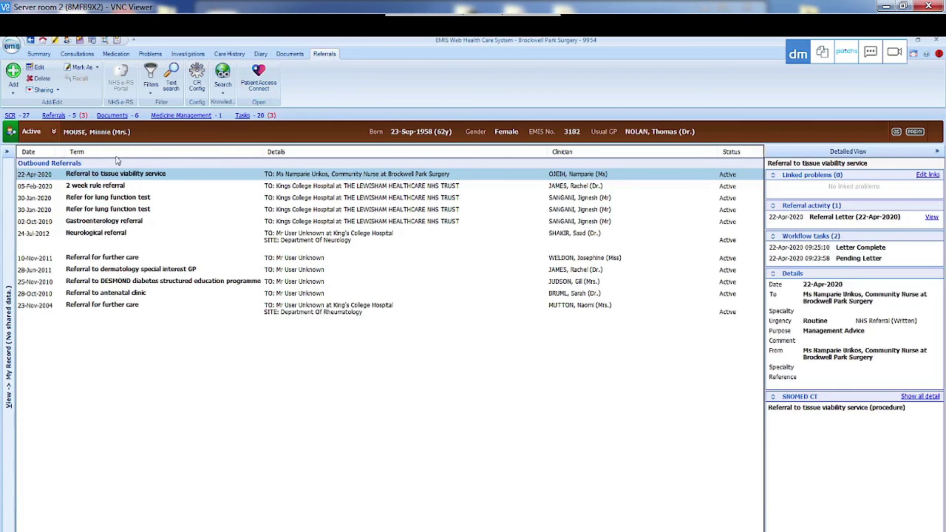